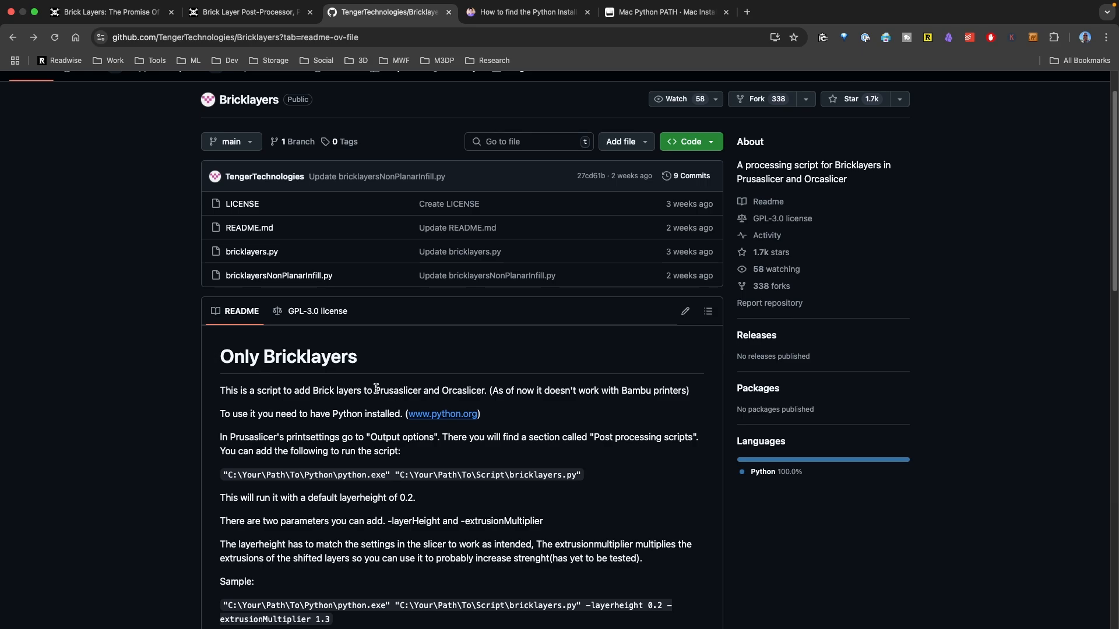
# Read the Bricklayers README's instructions for running the script as a slicer post-processing script
pyautogui.scroll(-10, 311, 438)
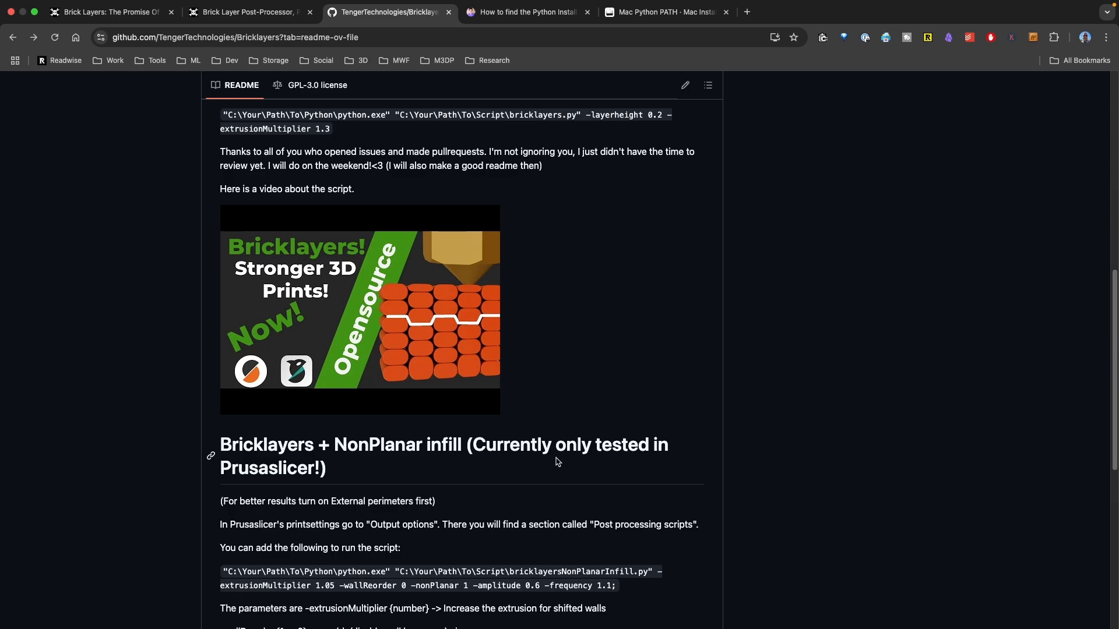
pyautogui.scroll(7, 399, 494)
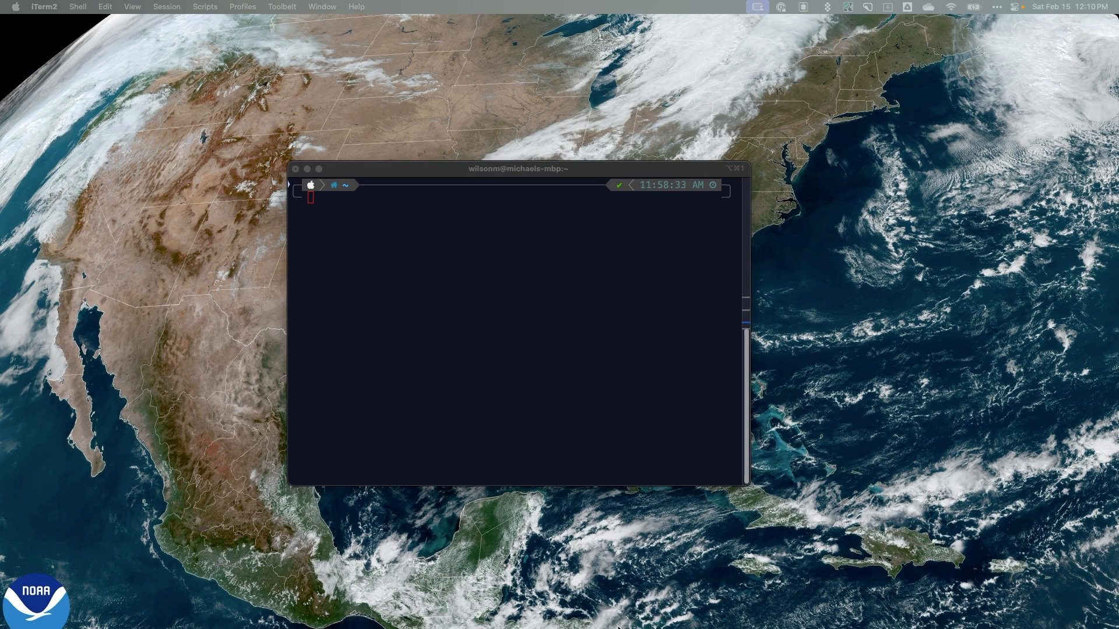
# Enlarge the iTerm2 terminal window and change to the development directory
pyautogui.moveTo(748, 493); pyautogui.dragTo(788, 574)
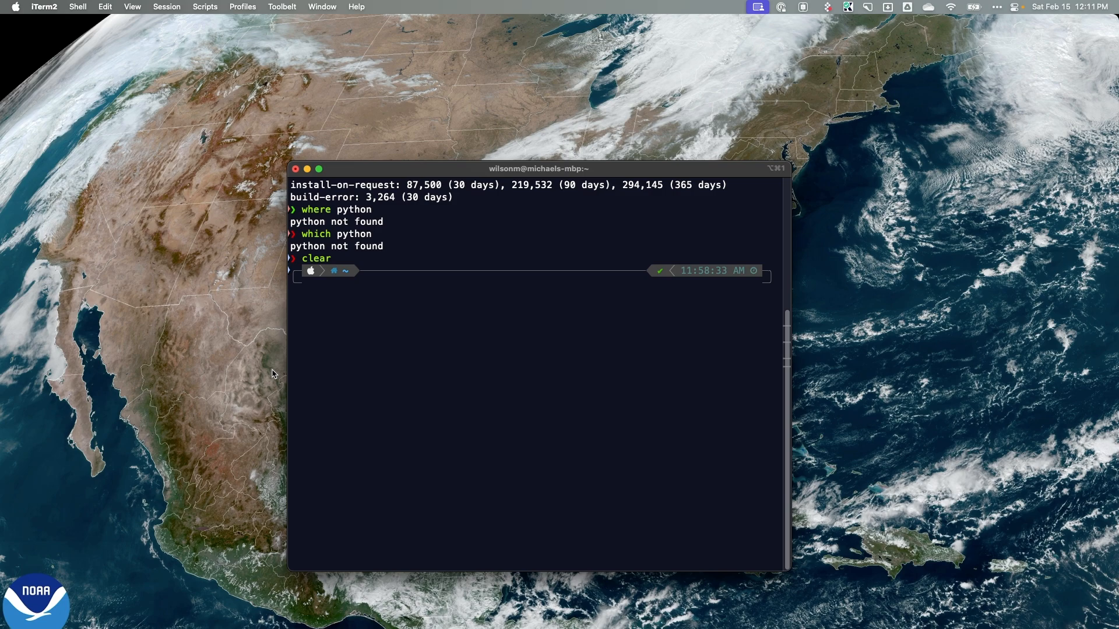
pyautogui.write('cd ')
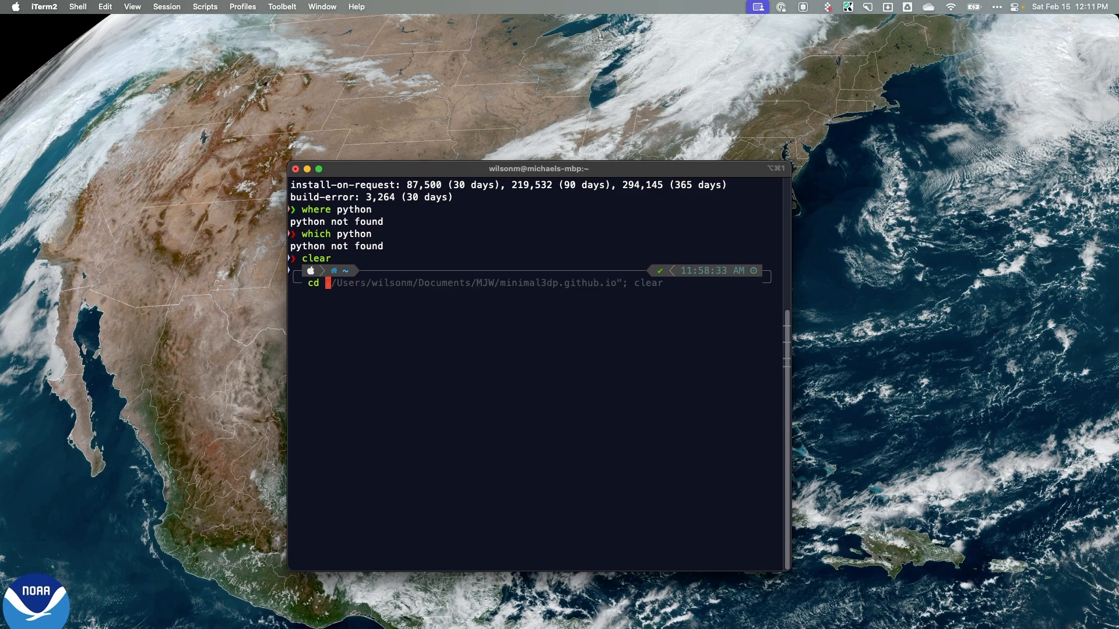
pyautogui.write('dev')
pyautogui.press('Tab')
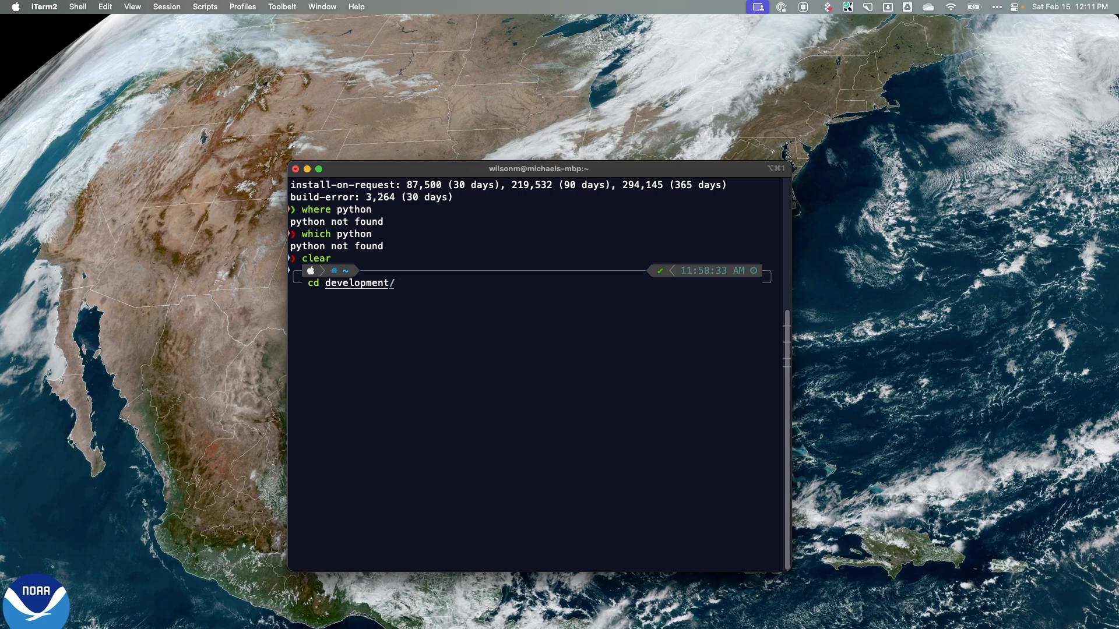
pyautogui.press('Return')
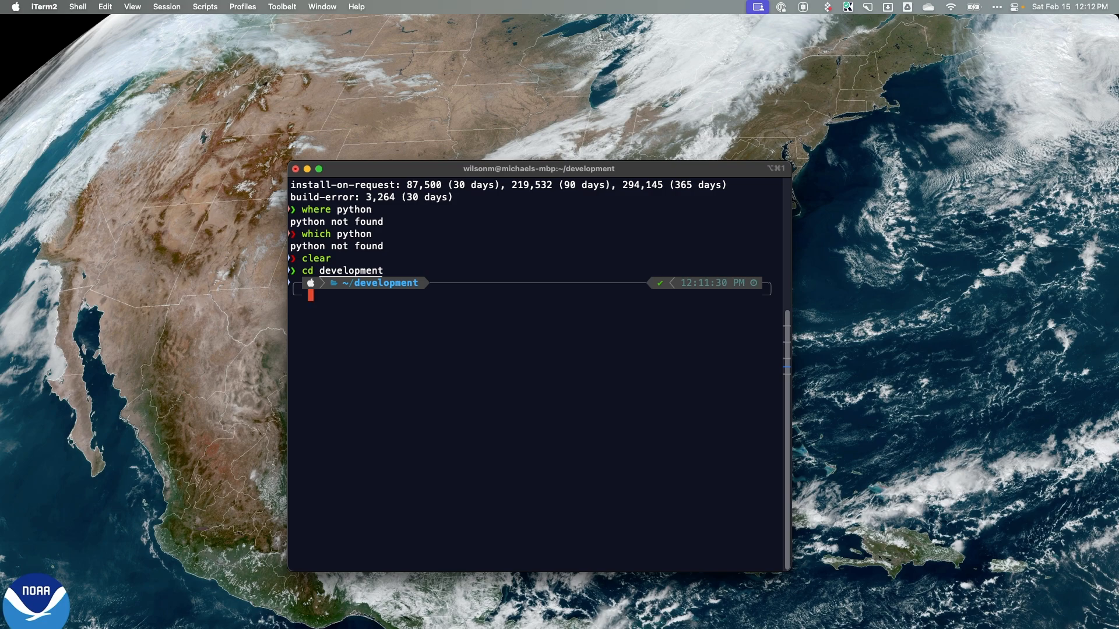
# Start a git clone command in the terminal and copy the Bricklayers repository's clone URL from its GitHub page in the browser
pyautogui.write('git clo')
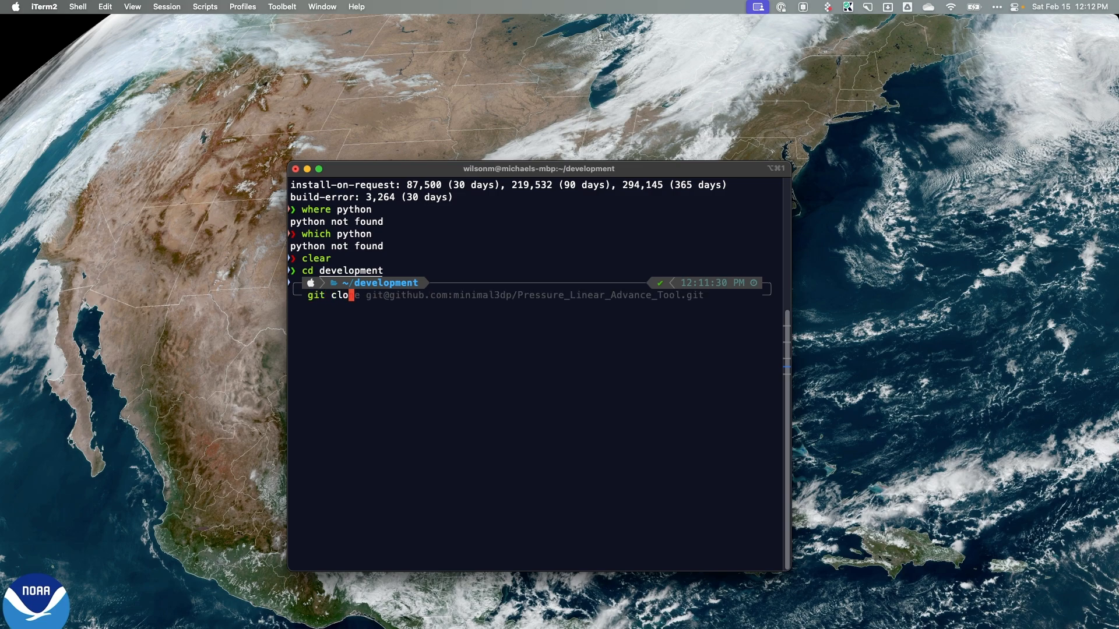
pyautogui.write('ne')
pyautogui.hotkey('ctrl', 'Right')
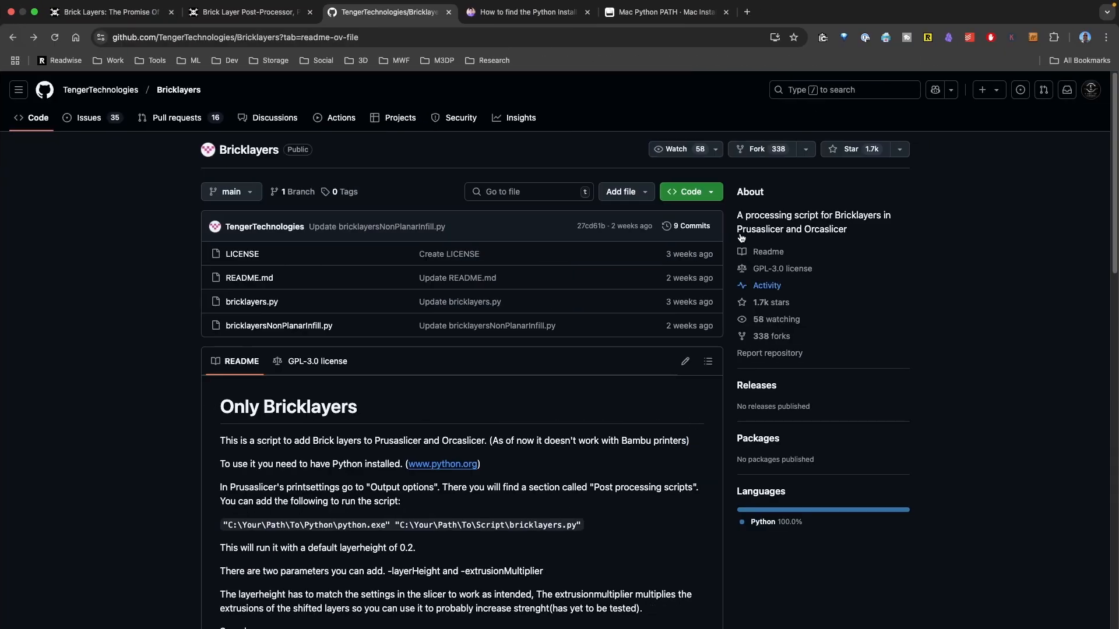
pyautogui.click(709, 193)
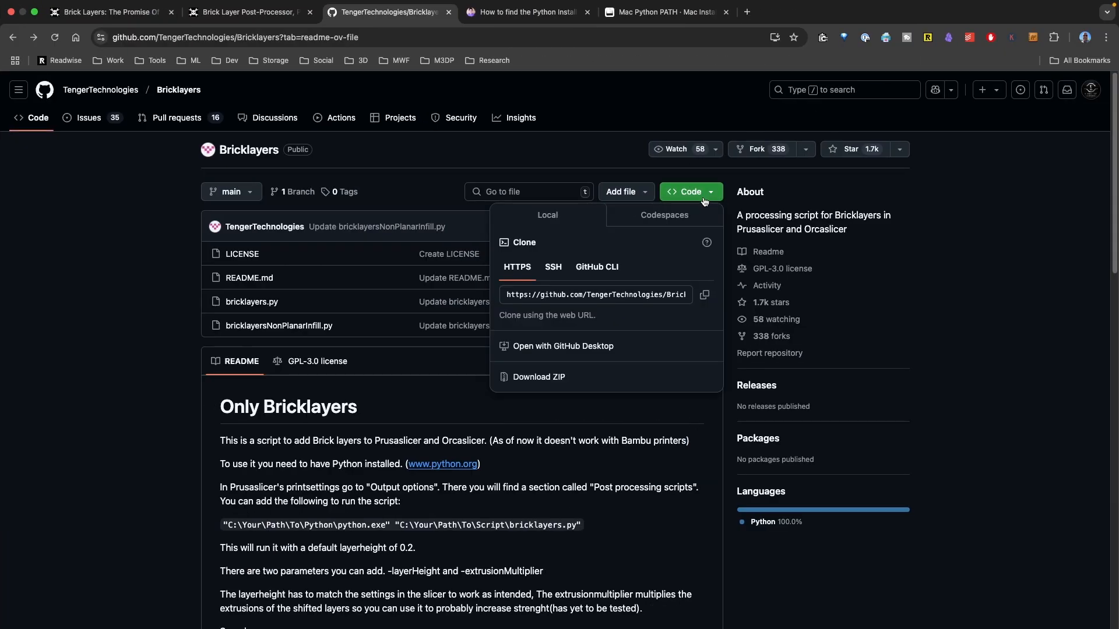
pyautogui.click(554, 267)
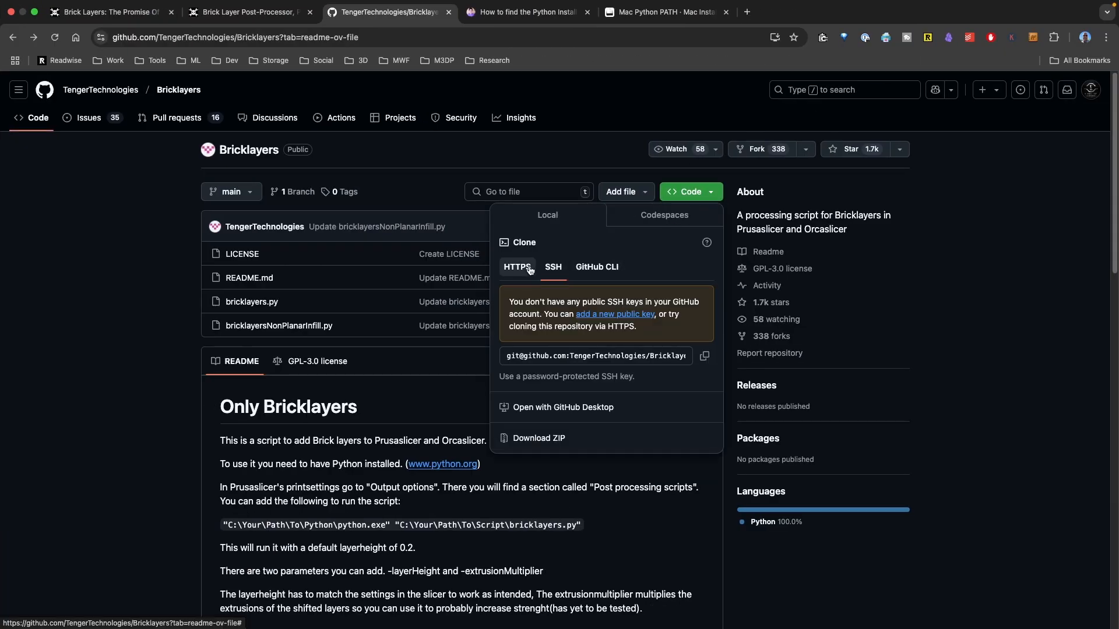
pyautogui.click(517, 267)
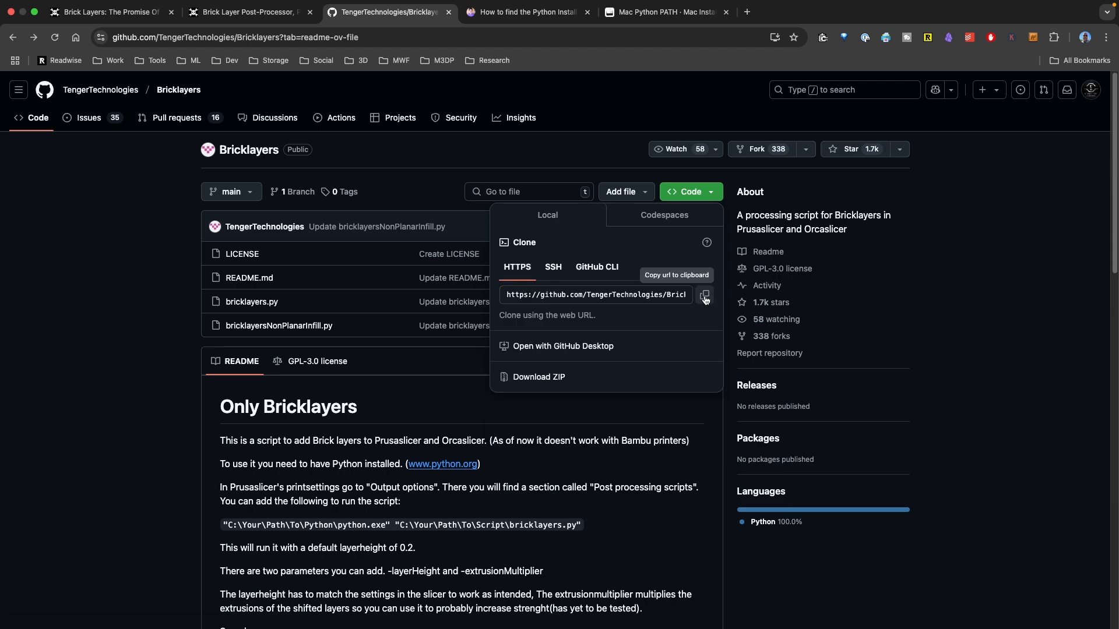
pyautogui.hotkey('ctrl', 'Left')
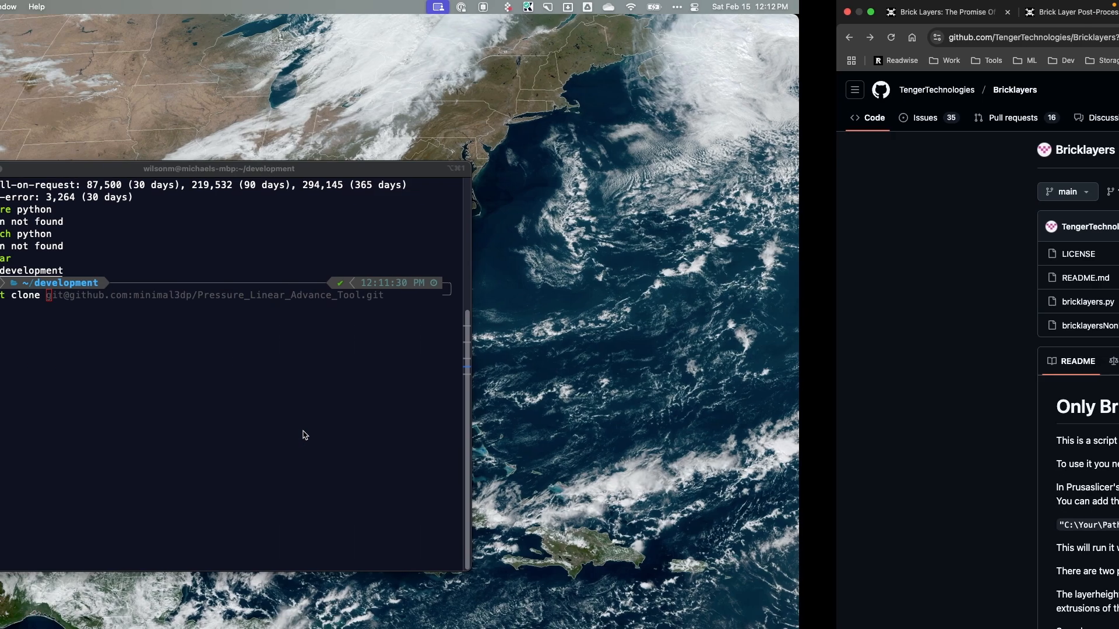
pyautogui.press('super+v')
pyautogui.press('Return')
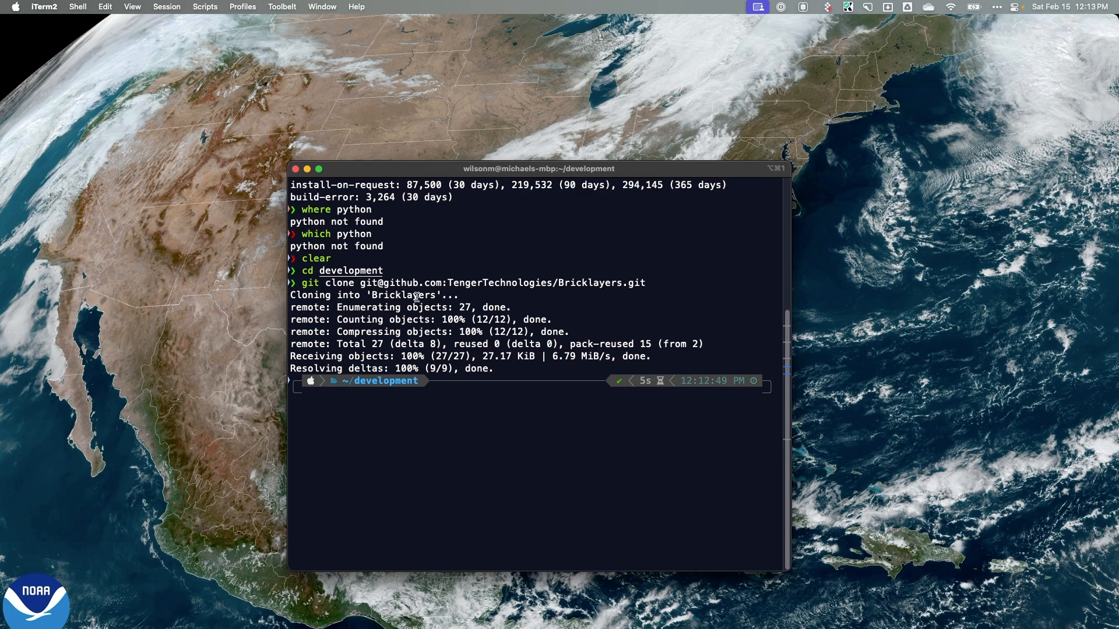
pyautogui.write('ls')
pyautogui.press('Return')
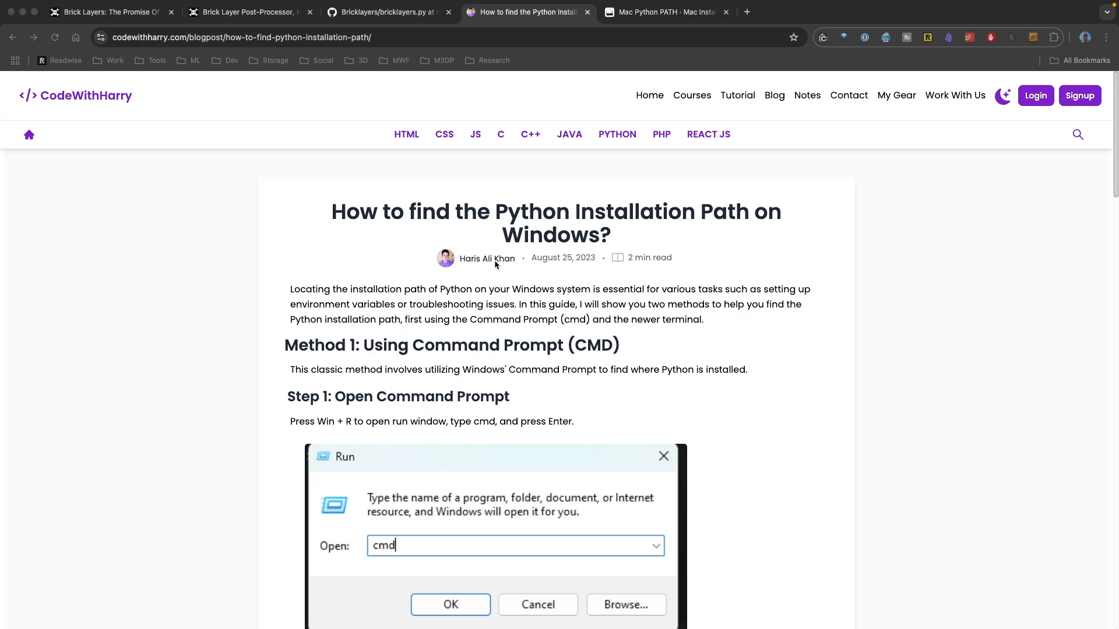
# Read the CodeWithHarry guide on finding the Python installation path on Windows with Command Prompt and Terminal
pyautogui.scroll(-5, 334, 309)
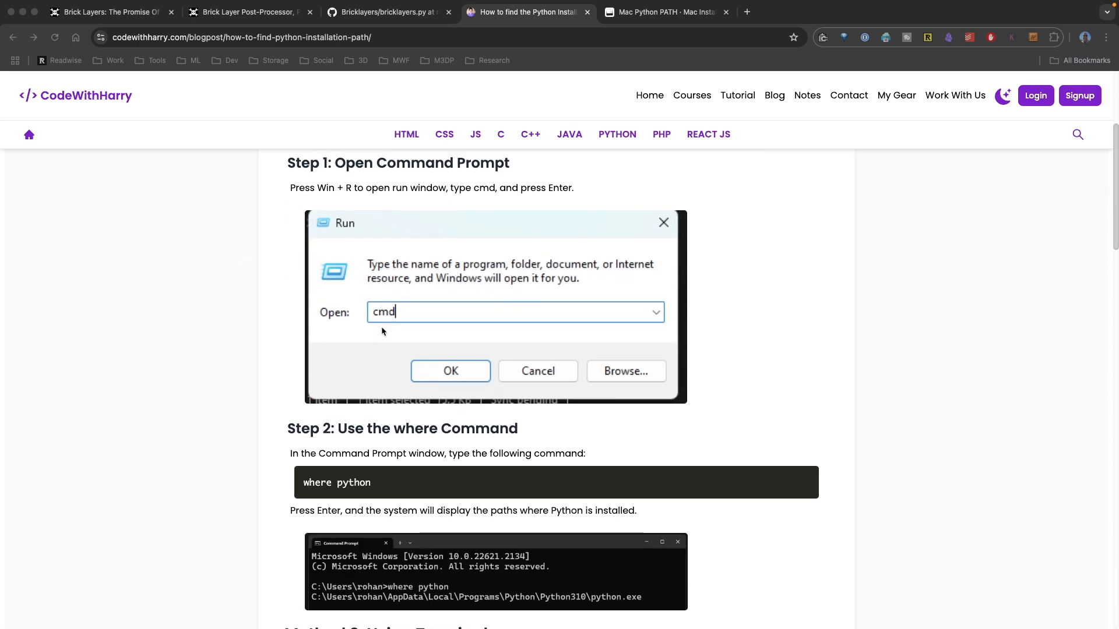
pyautogui.scroll(4, 372, 346)
pyautogui.scroll(-6, 375, 342)
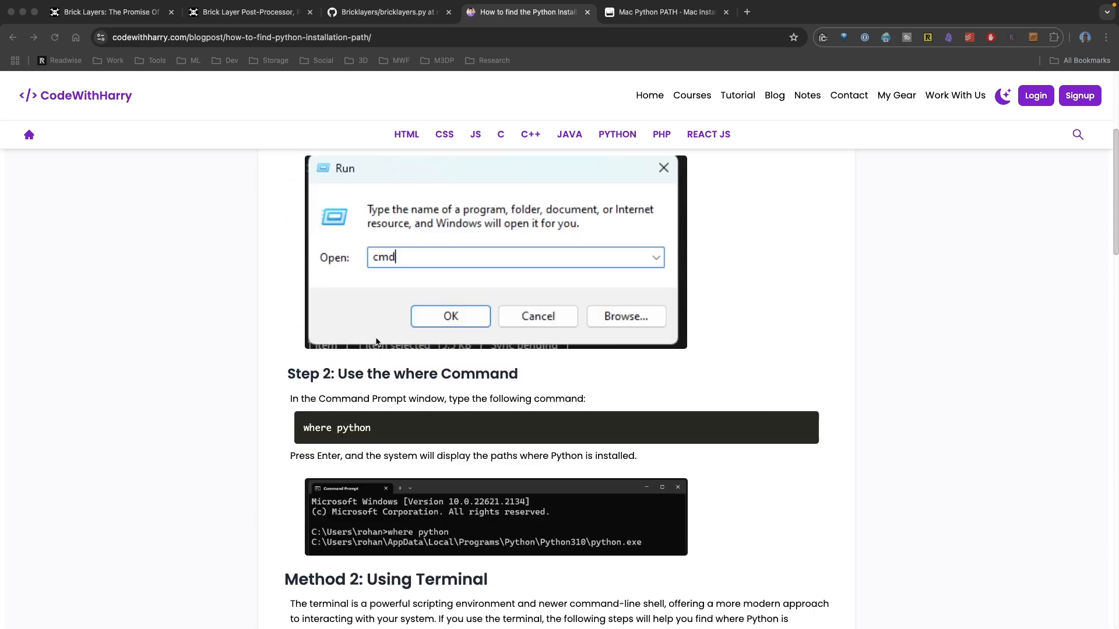
pyautogui.scroll(-10, 375, 342)
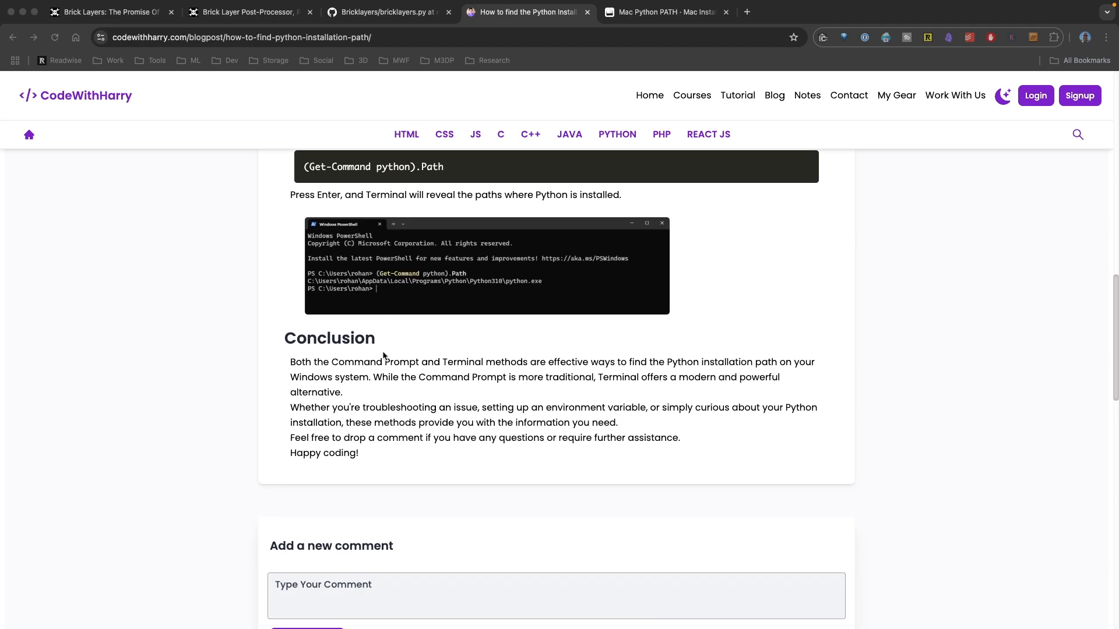
pyautogui.scroll(15, 382, 350)
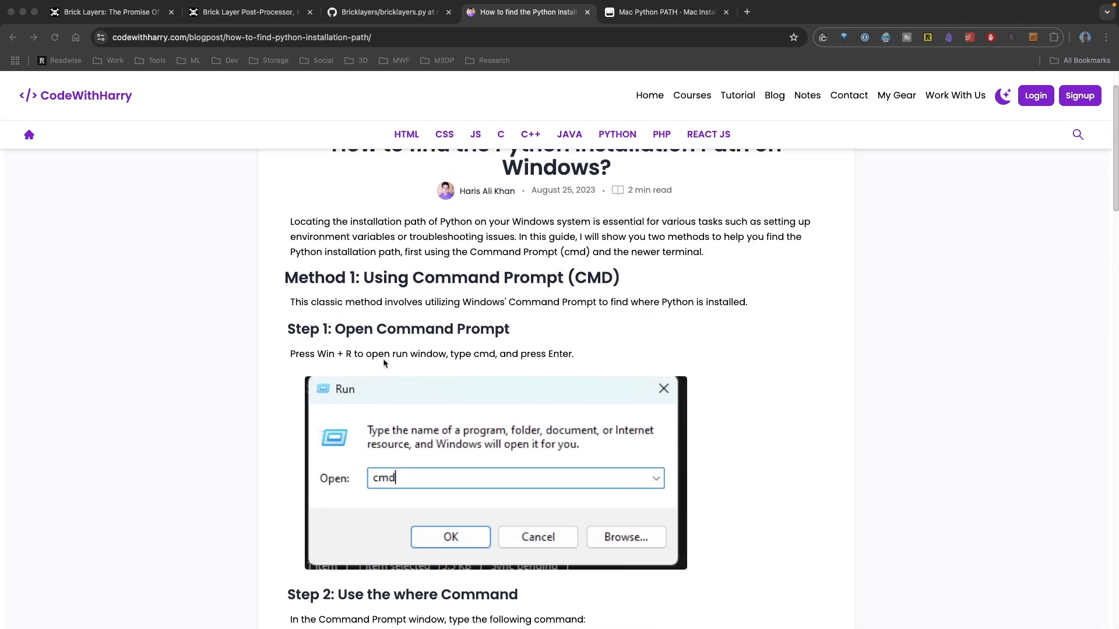
pyautogui.scroll(-5, 382, 363)
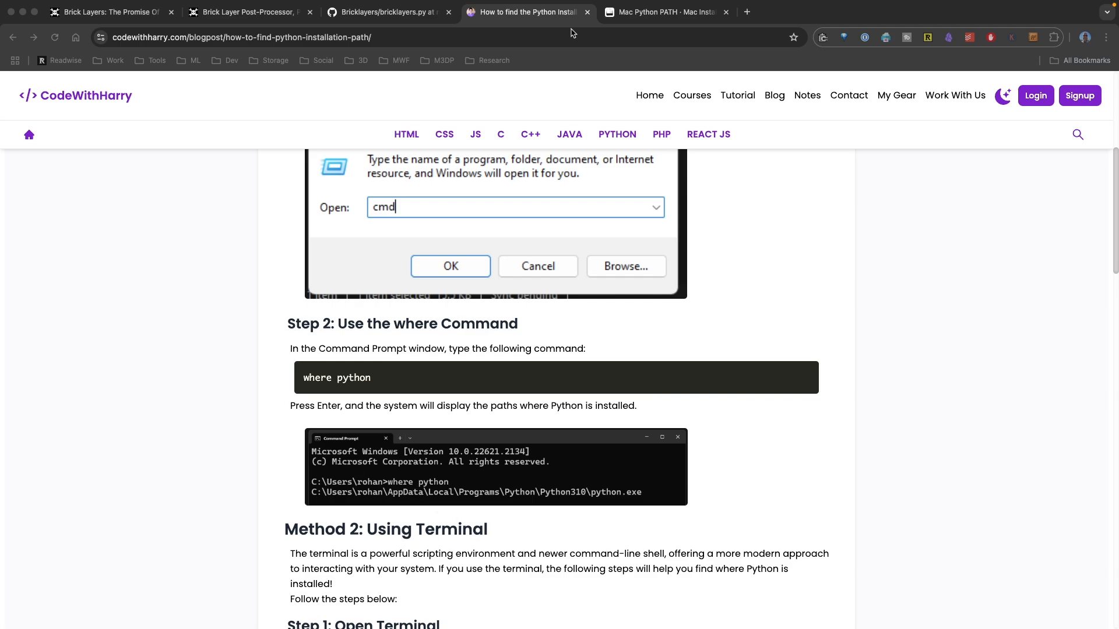
# Examine the Mac Python PATH guide's section on Python installed with Homebrew for the installation path command
pyautogui.click(635, 15)
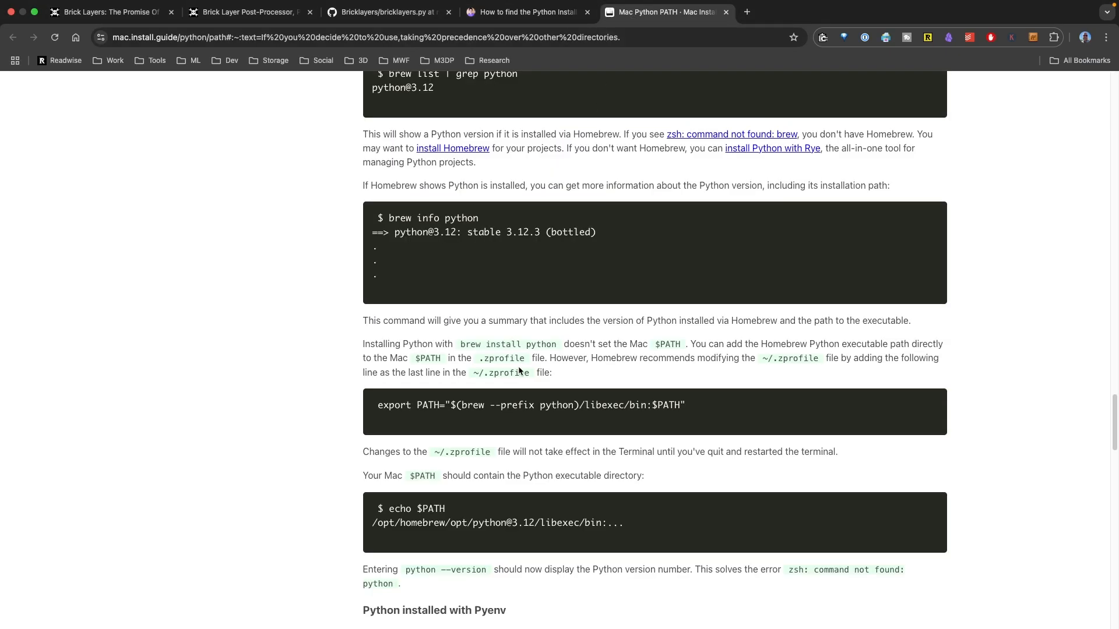
pyautogui.scroll(7, 518, 371)
pyautogui.scroll(-2, 482, 489)
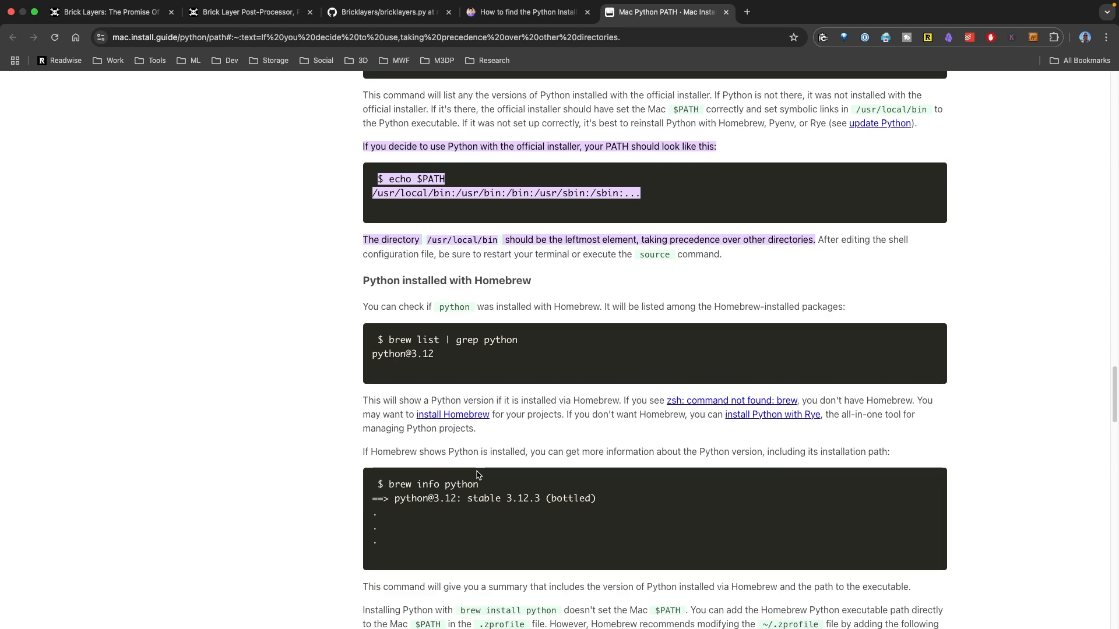
pyautogui.scroll(-3, 477, 475)
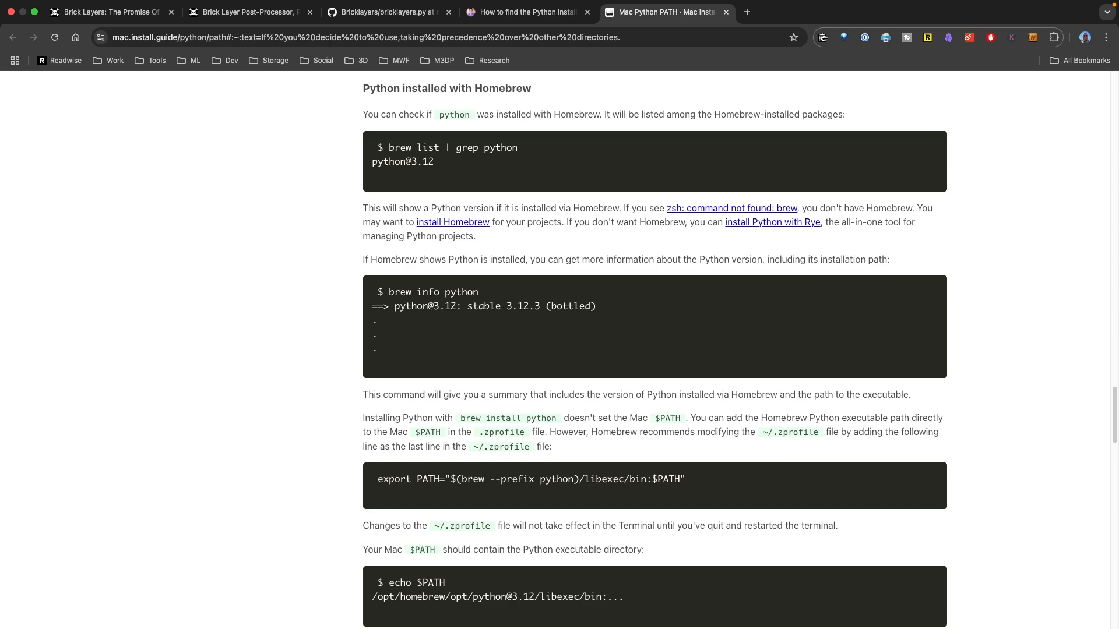
# Switch to iTerm2, run brew info python and copy the installed Python path /opt/homebrew/bin/python3
pyautogui.press('super+Tab')
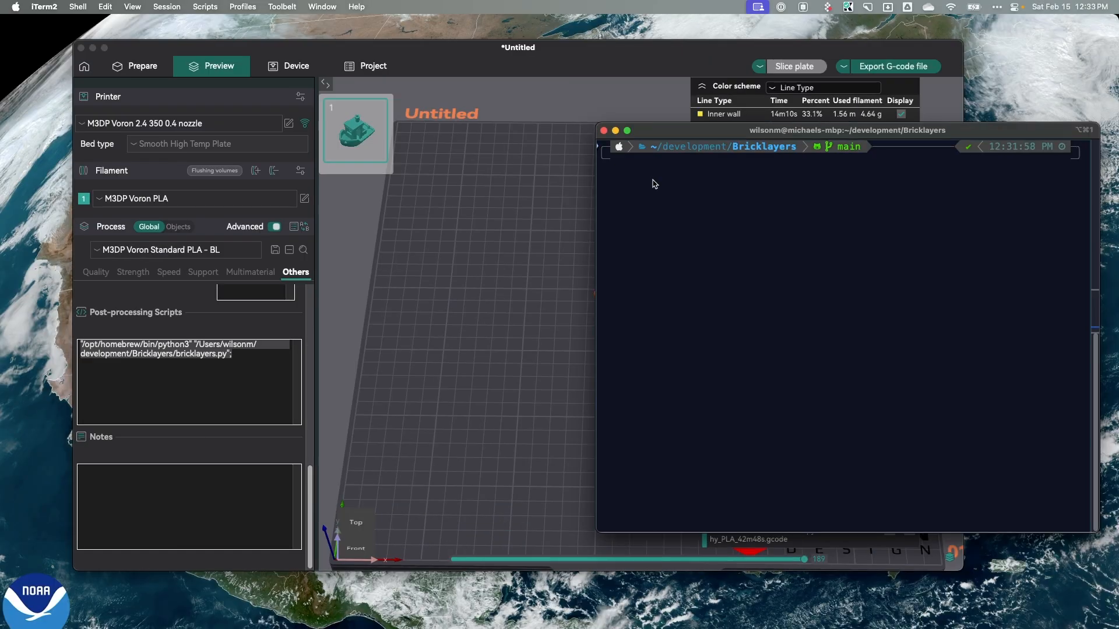
pyautogui.write('brew info python')
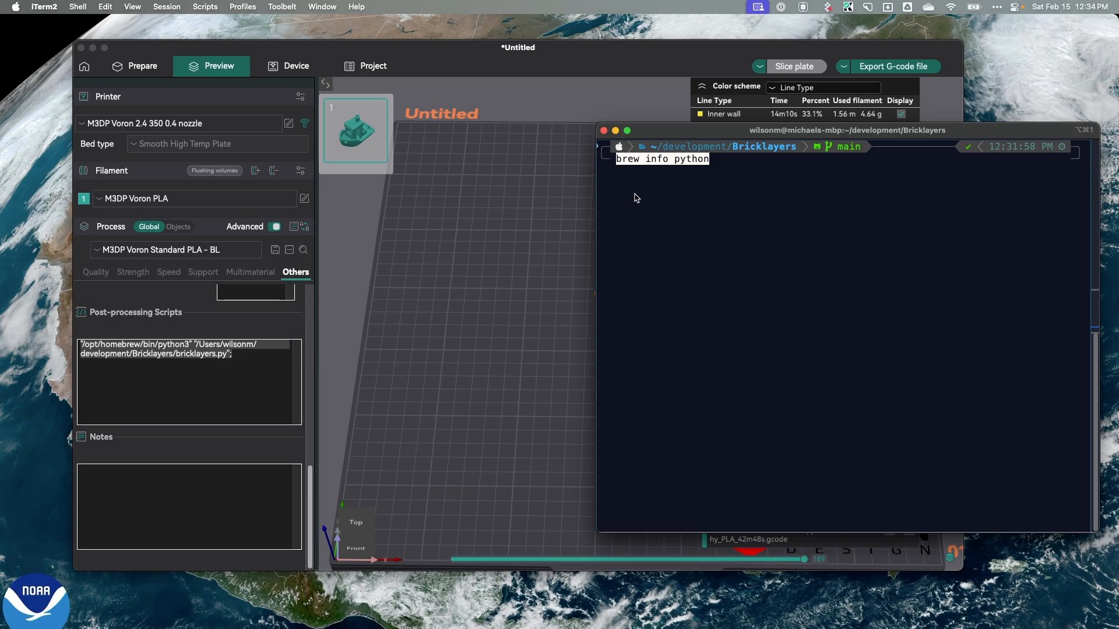
pyautogui.press('Return')
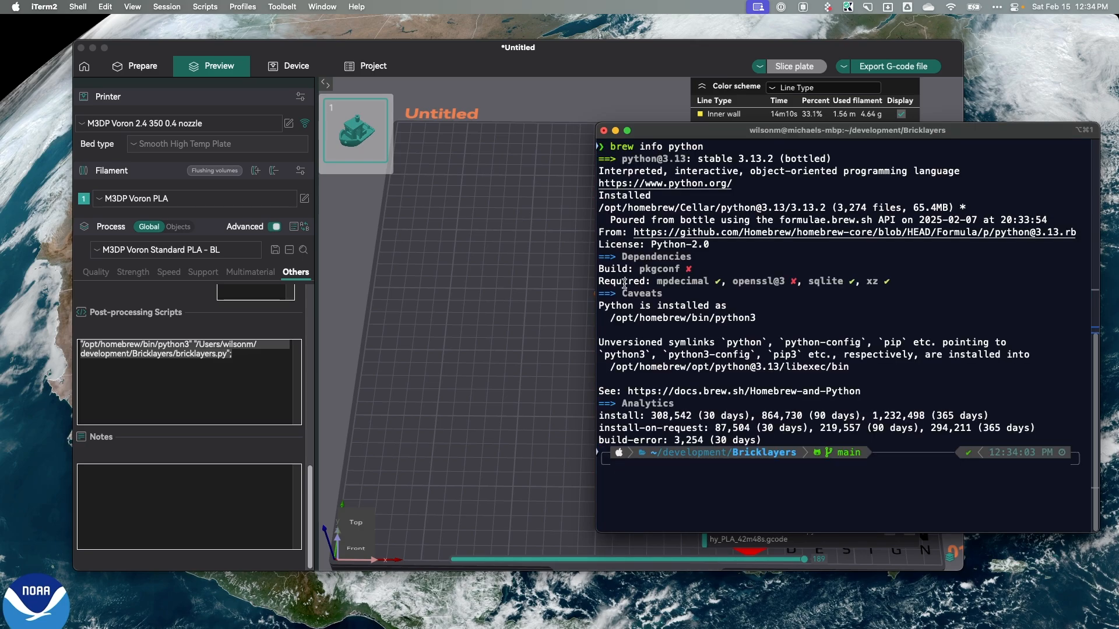
pyautogui.moveTo(758, 316); pyautogui.dragTo(612, 323)
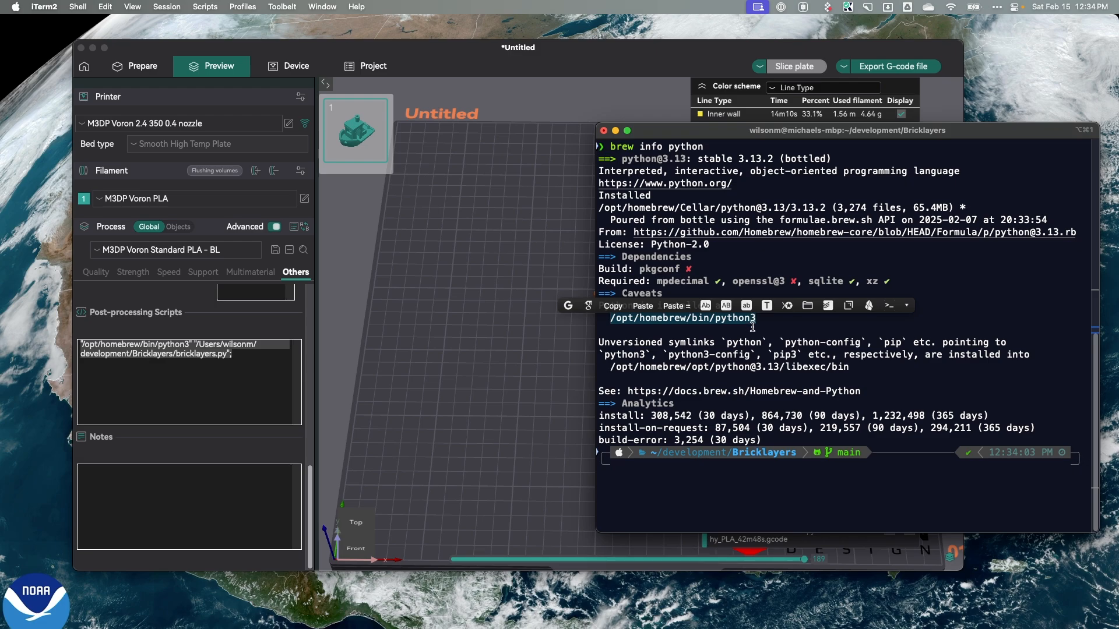
pyautogui.click(612, 306)
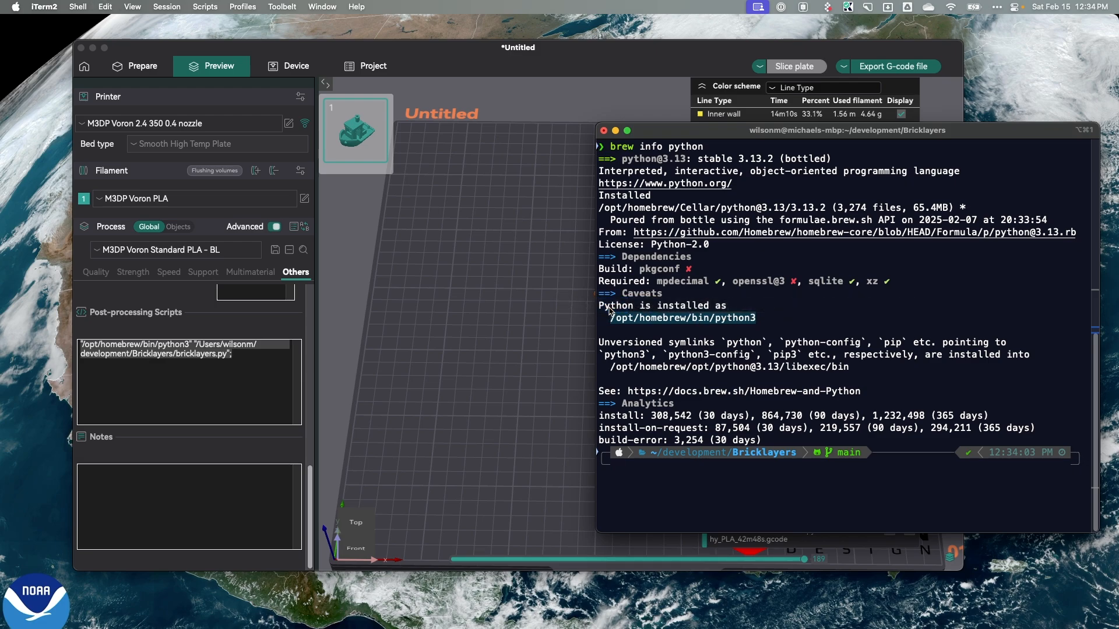
# In OrcaSlicer, replace the process preset's post-processing script entry with "/opt/homebrew/bin/python3" in double quotes
pyautogui.click(97, 275)
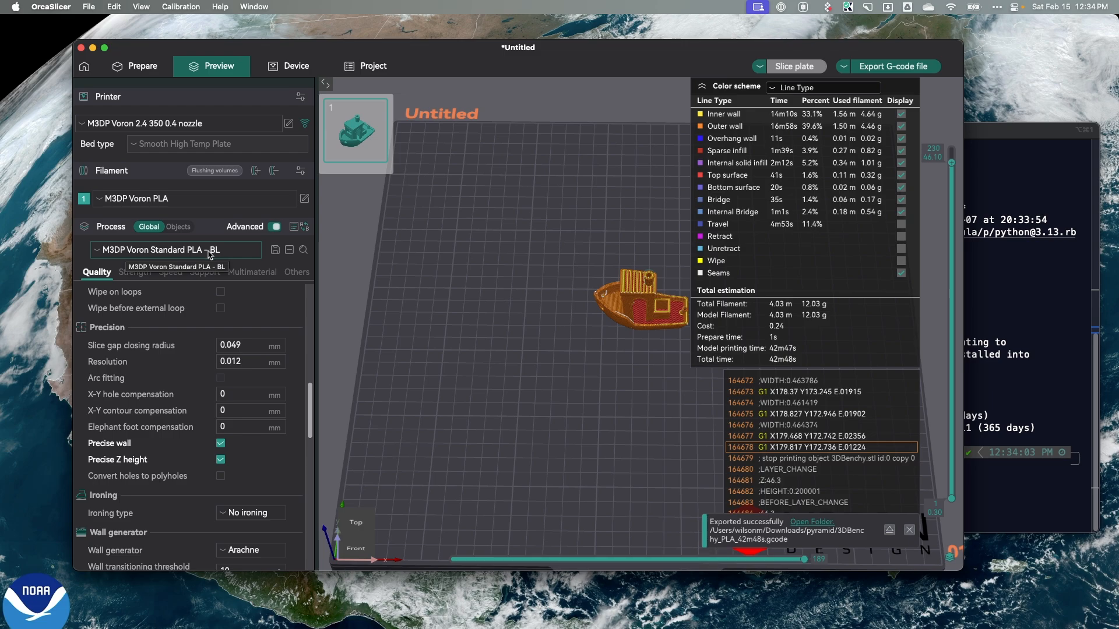
pyautogui.click(296, 273)
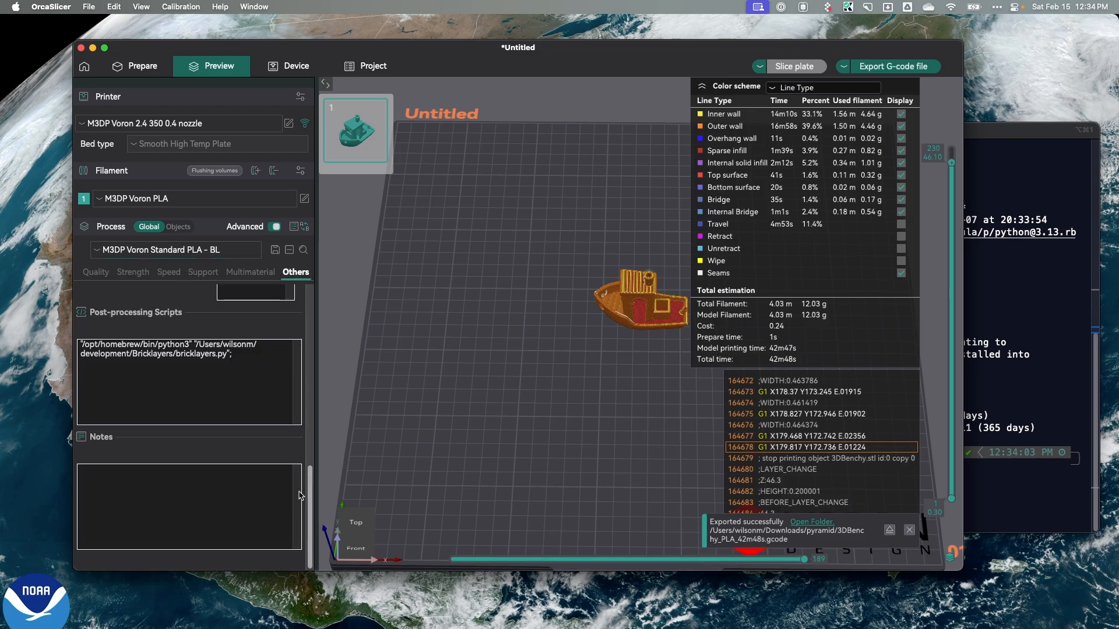
pyautogui.moveTo(234, 353); pyautogui.dragTo(18, 342)
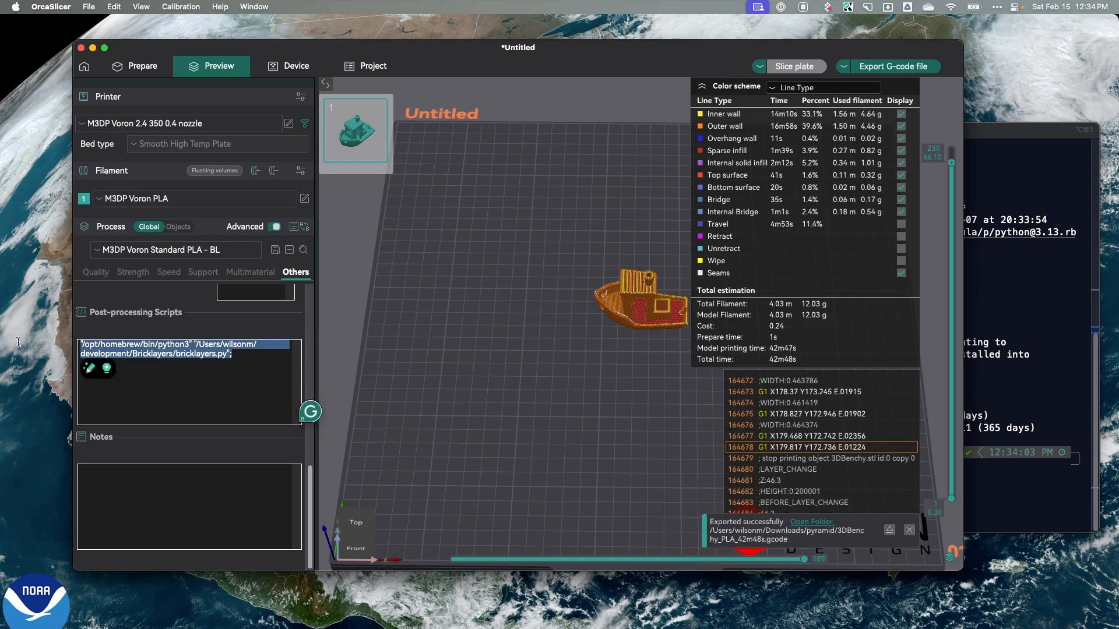
pyautogui.press('BackSpace')
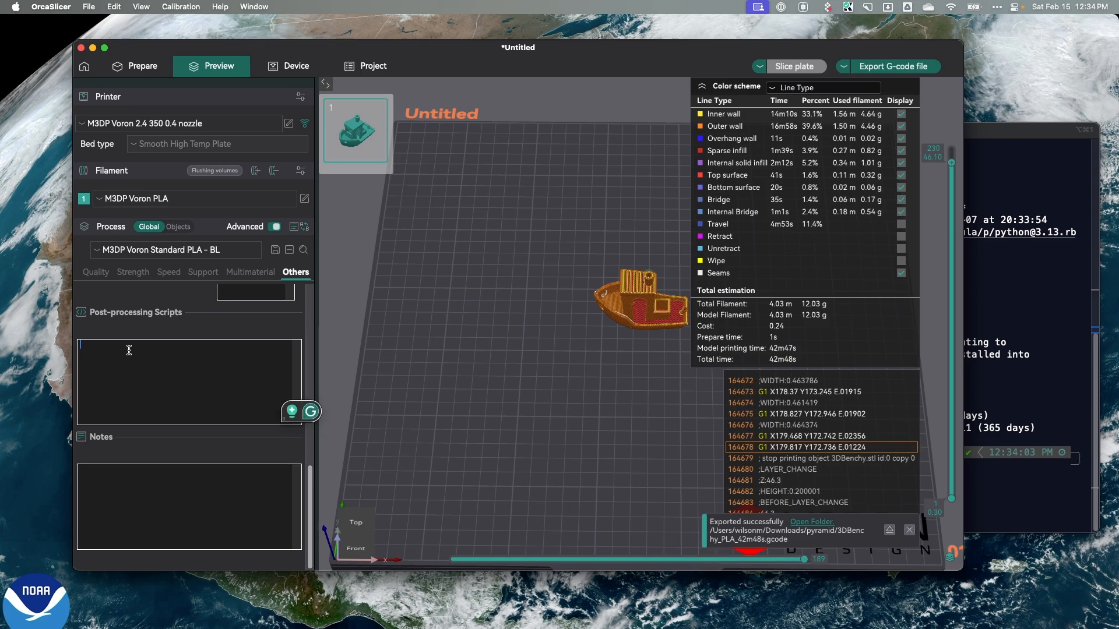
pyautogui.write('"')
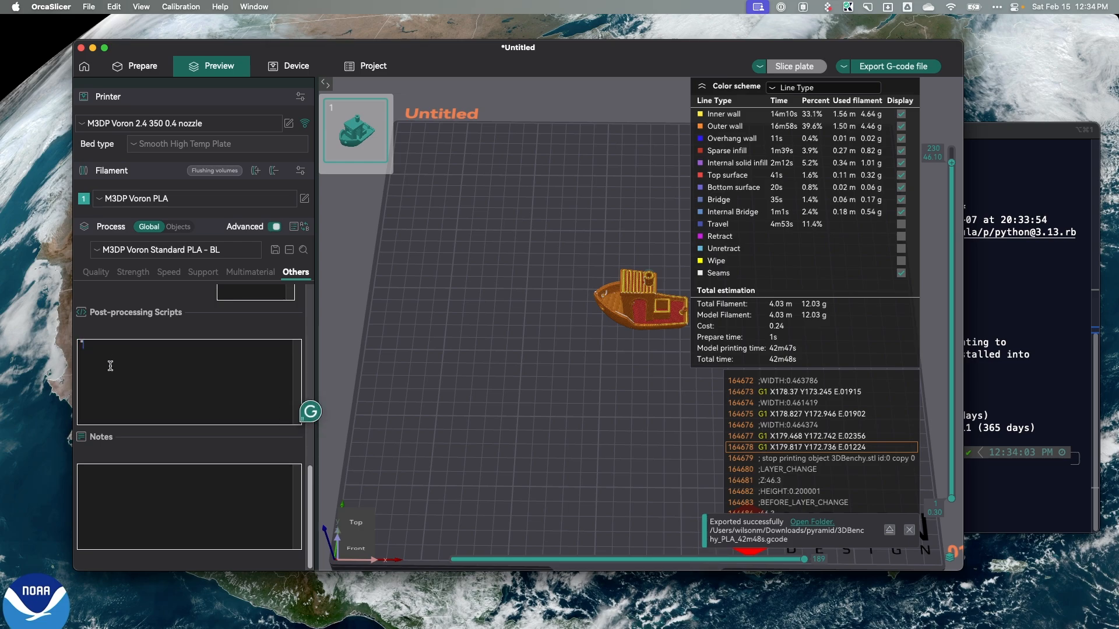
pyautogui.press('super+v')
pyautogui.write('"')
# Copy the path of bricklayers.py in Path Finder and append it in double quotes after the Python path in OrcaSlicer's post-processing script entry
pyautogui.click(504, 616)
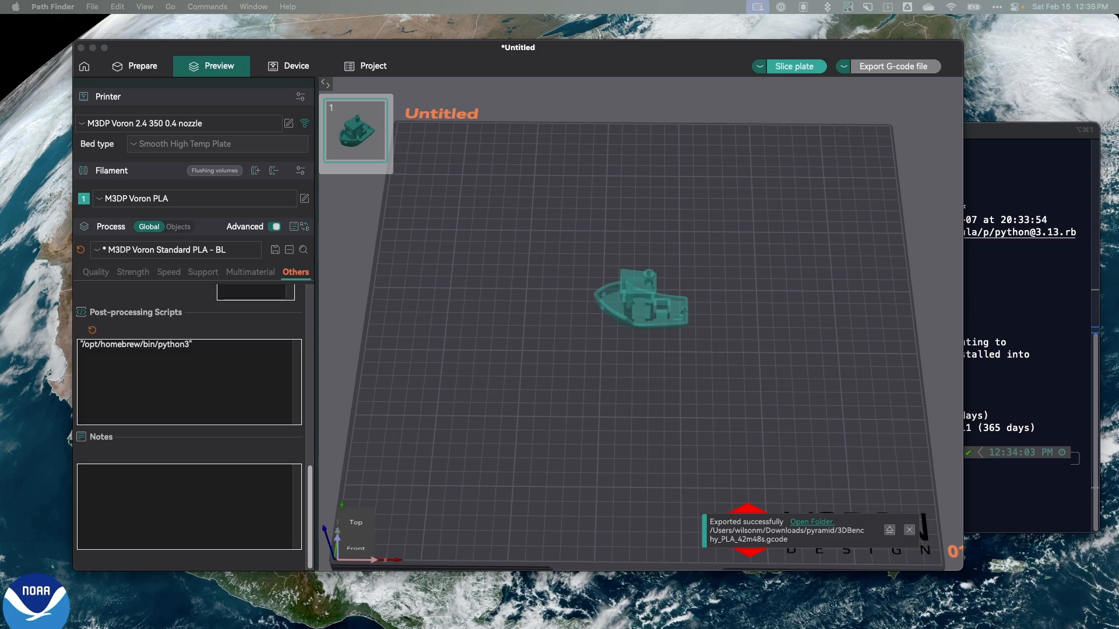
pyautogui.click(216, 355)
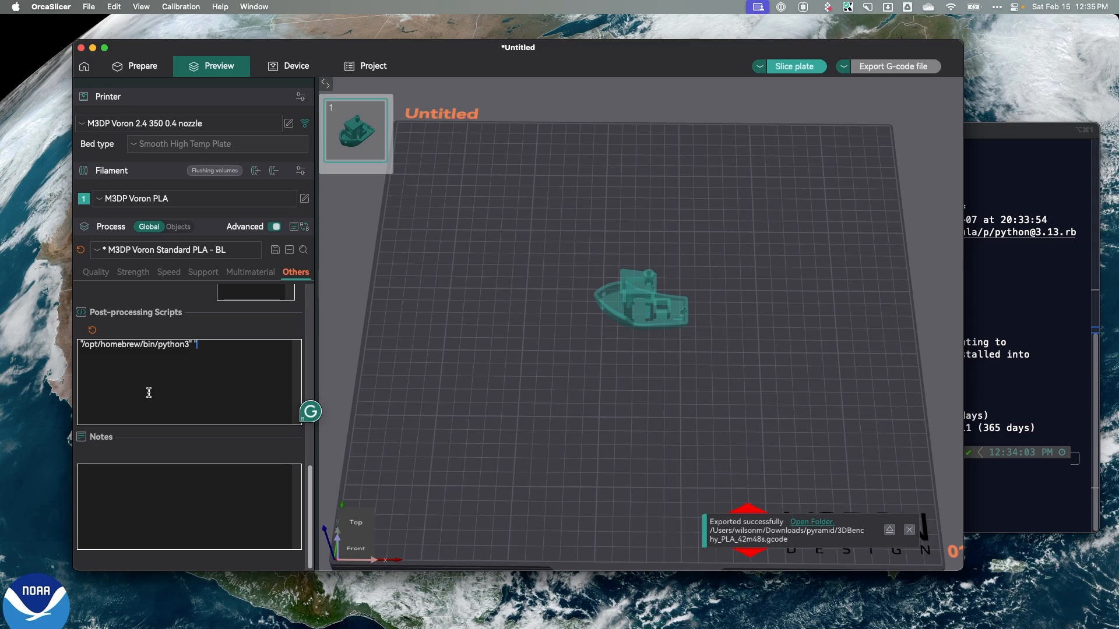
pyautogui.press('super+v')
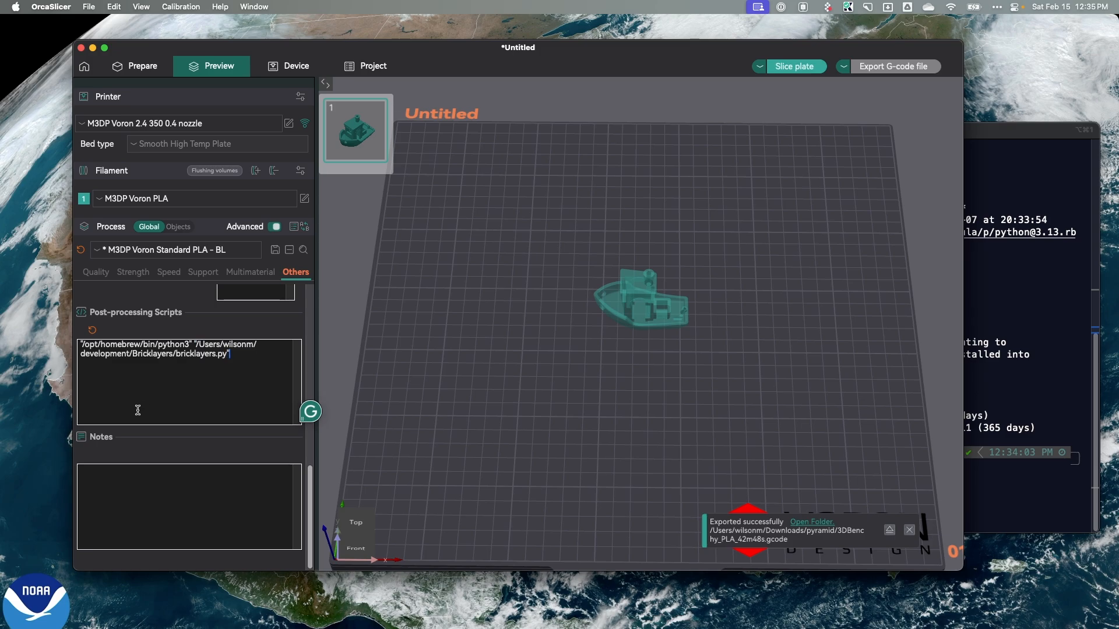
# Switch to Chrome and review the Bricklayers repository README's sample command and its optional parameters on GitHub
pyautogui.moveTo(94, 351)
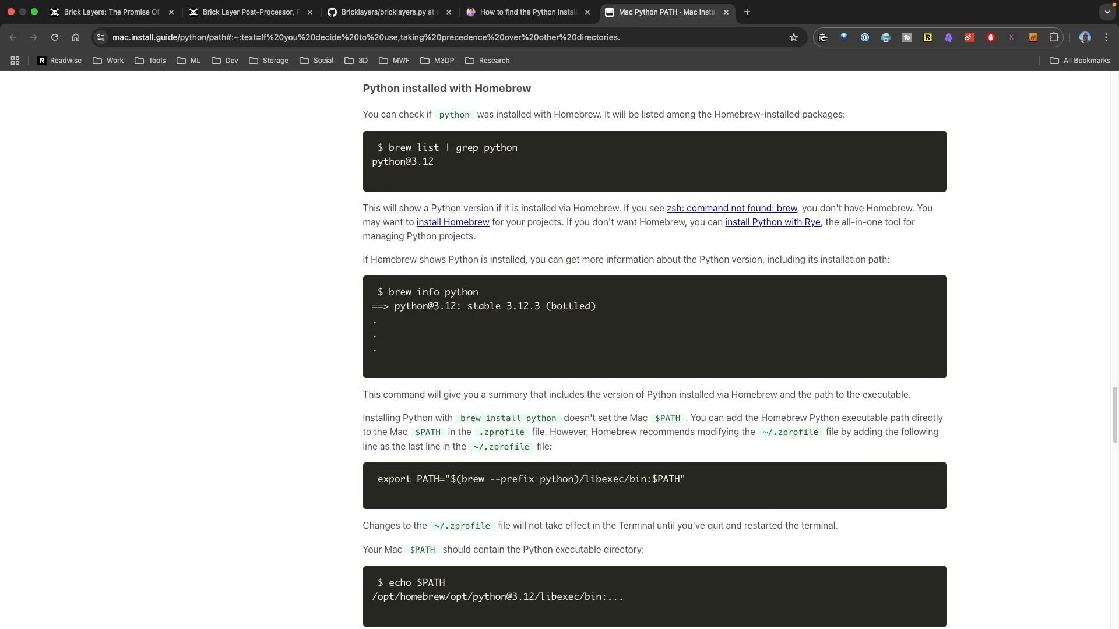
pyautogui.click(365, 13)
pyautogui.scroll(-1, 435, 505)
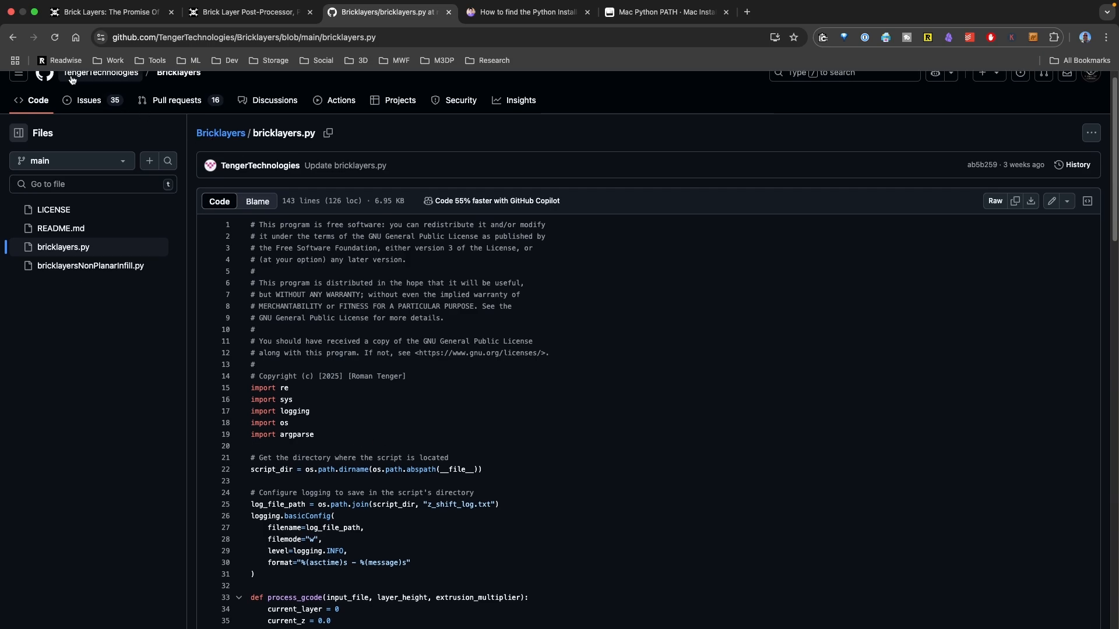
pyautogui.click(8, 39)
pyautogui.scroll(-5, 402, 242)
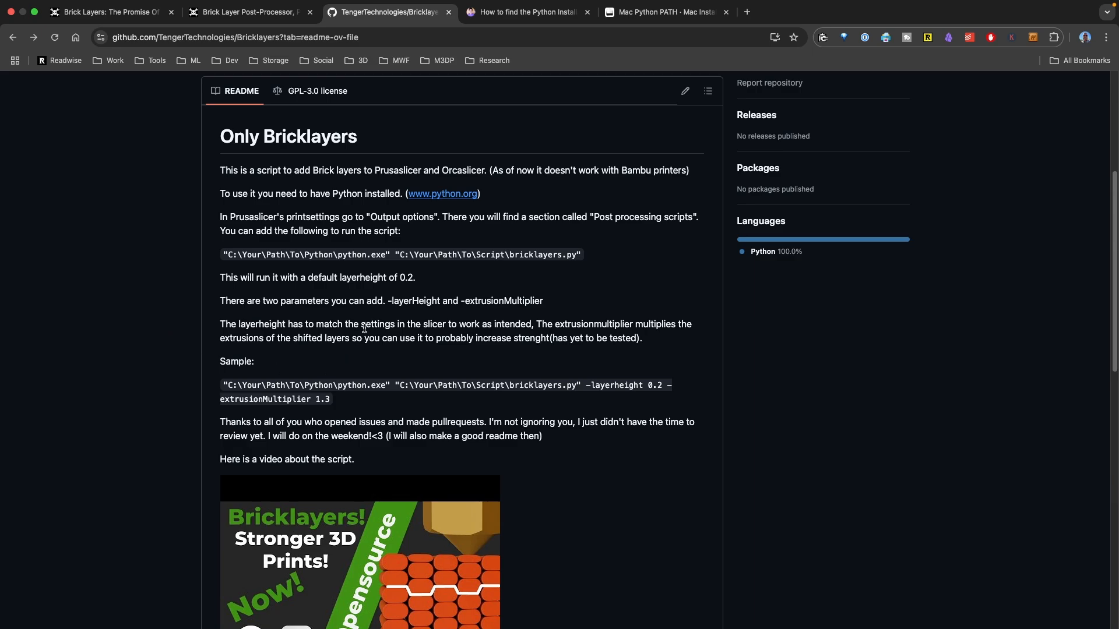
pyautogui.scroll(1, 364, 328)
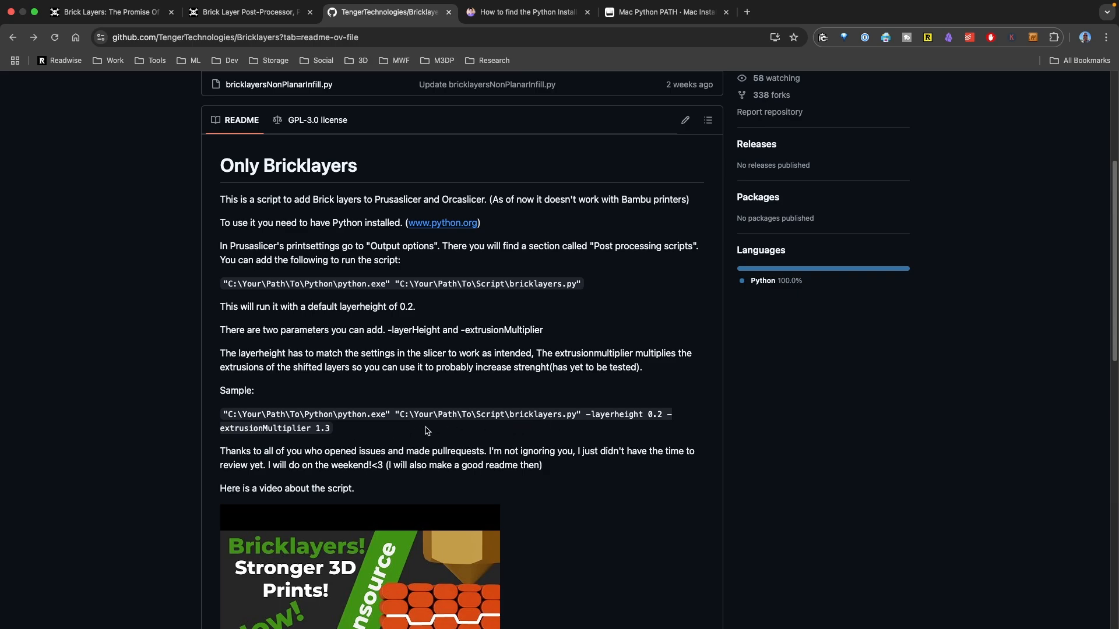
# Copy "-layerheight 0.2 -extrusionMultiplier 1.3" from the README sample and append it to OrcaSlicer's post-processing script entry
pyautogui.moveTo(586, 414); pyautogui.dragTo(689, 424)
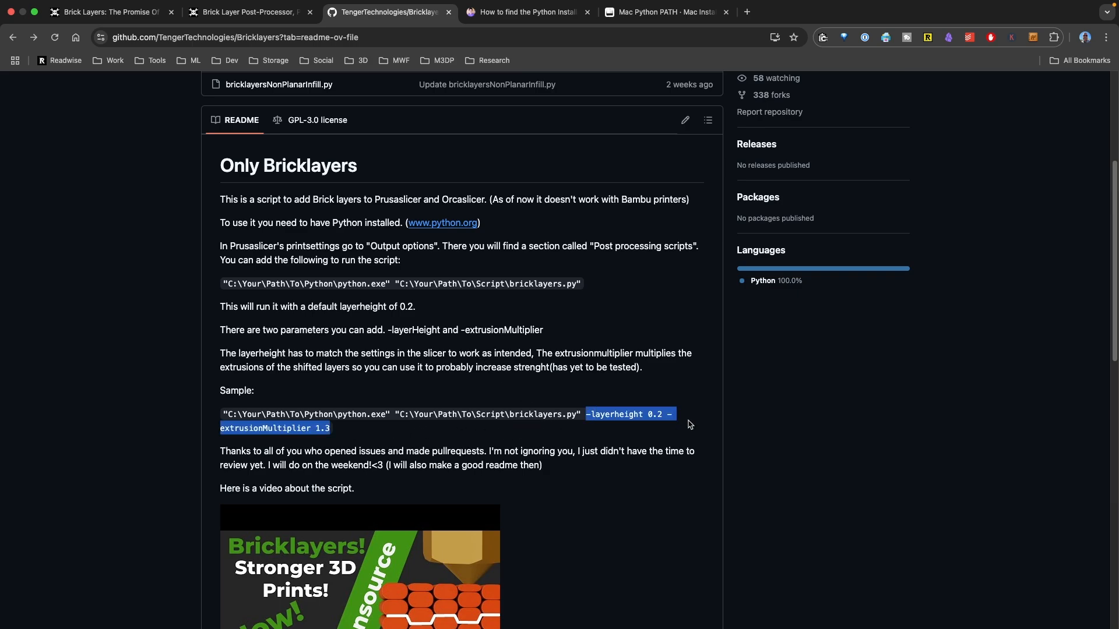
pyautogui.rightClick(320, 428)
pyautogui.click(330, 342)
pyautogui.press('super+Tab')
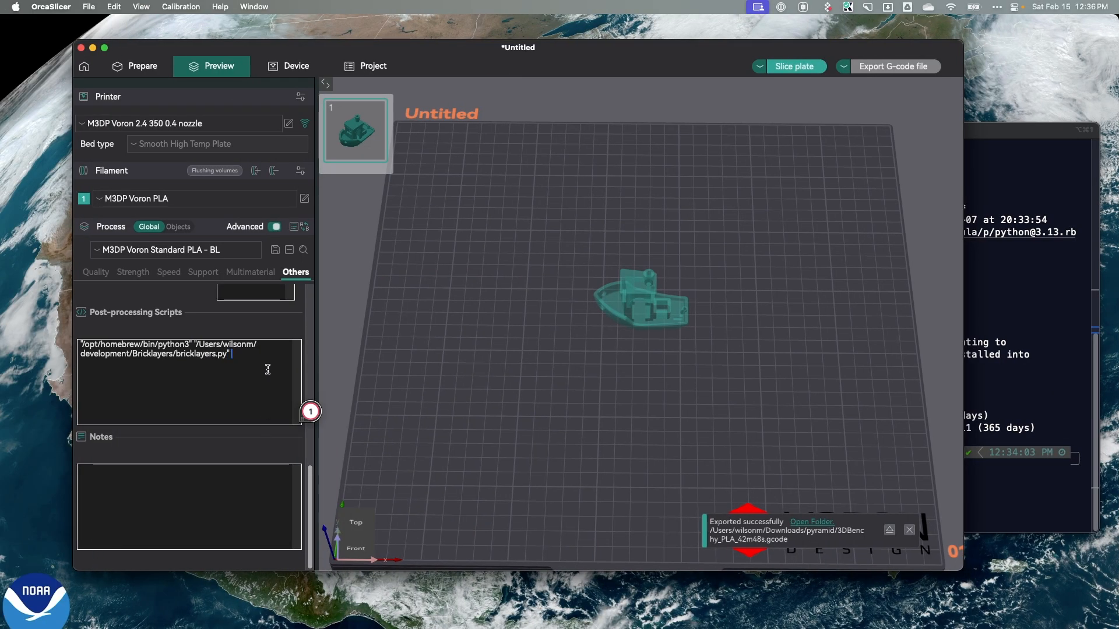
pyautogui.press('super+v')
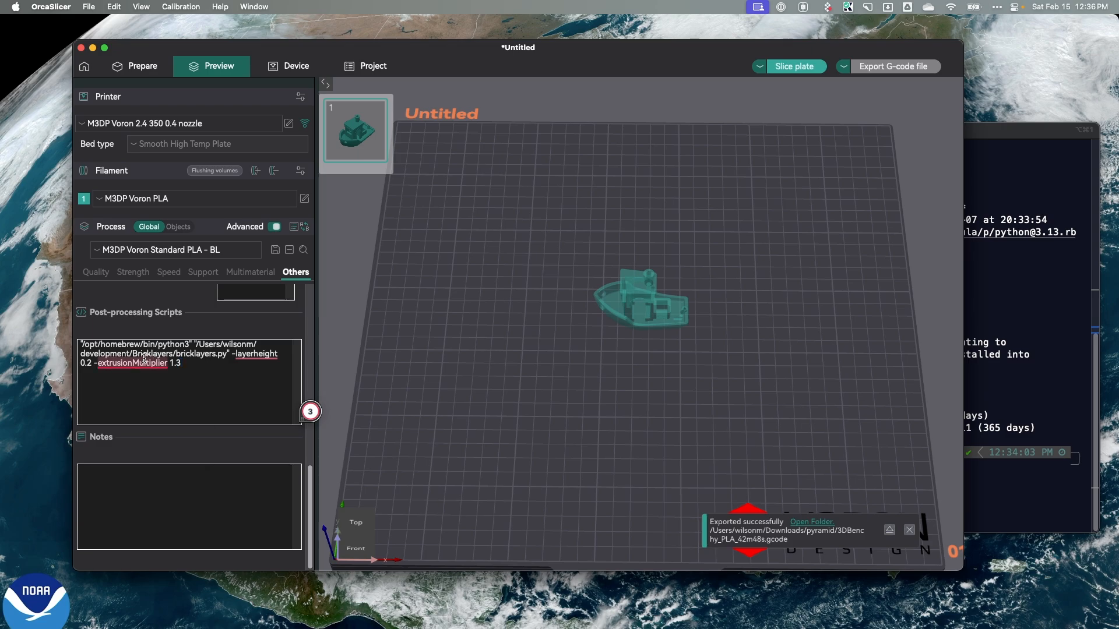
pyautogui.moveTo(259, 356)
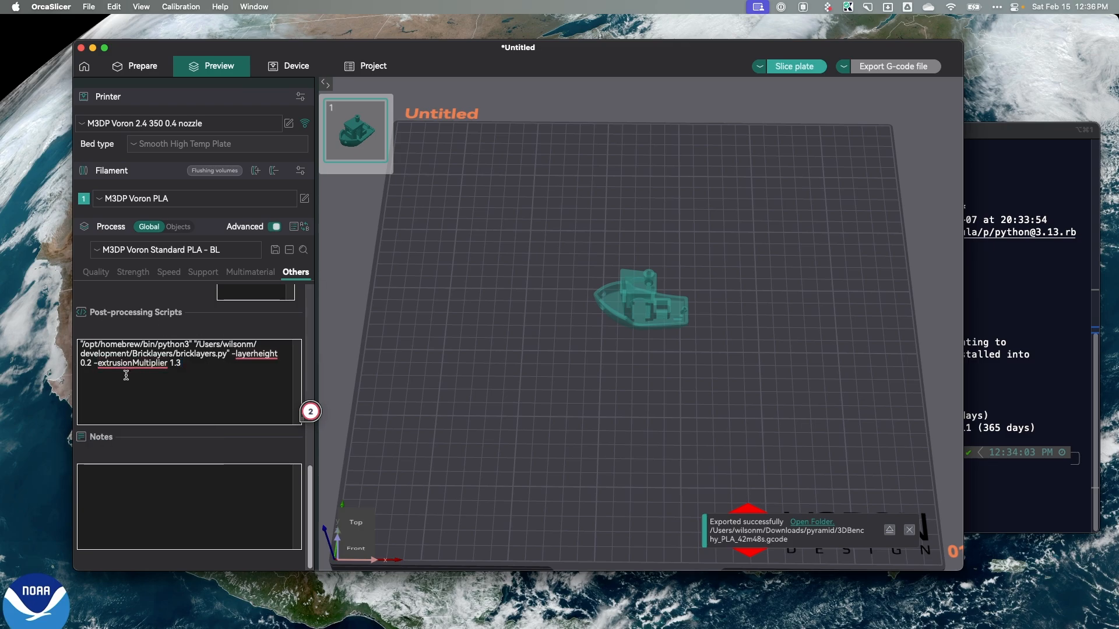
# Slice the plate and save the modified process preset as the user preset M3DP Voron Standard PLA - BL
pyautogui.click(784, 62)
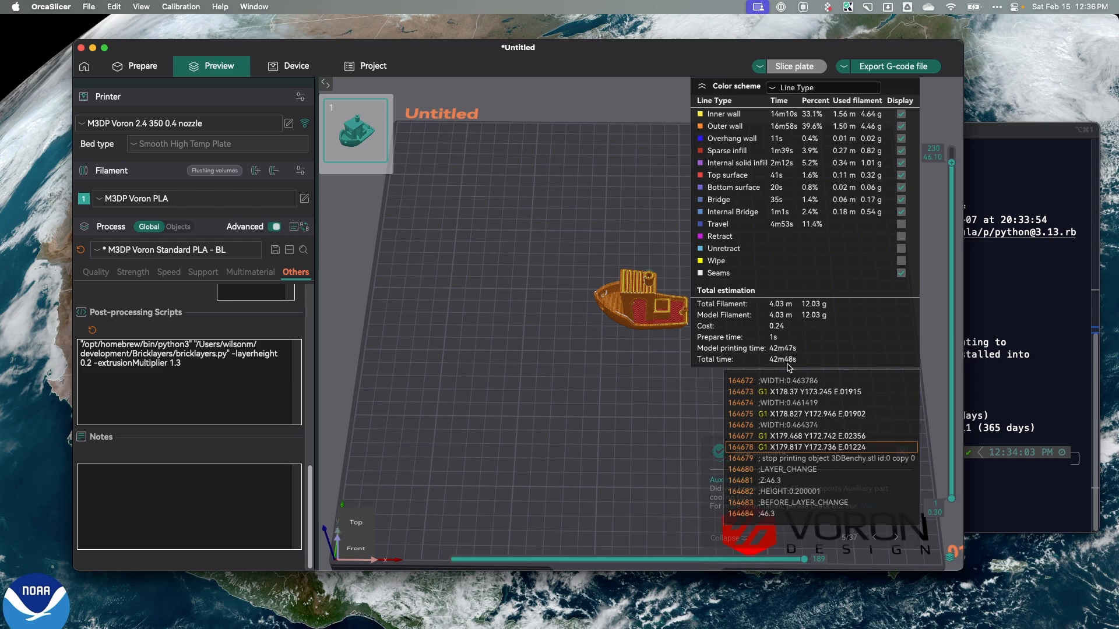
pyautogui.click(276, 251)
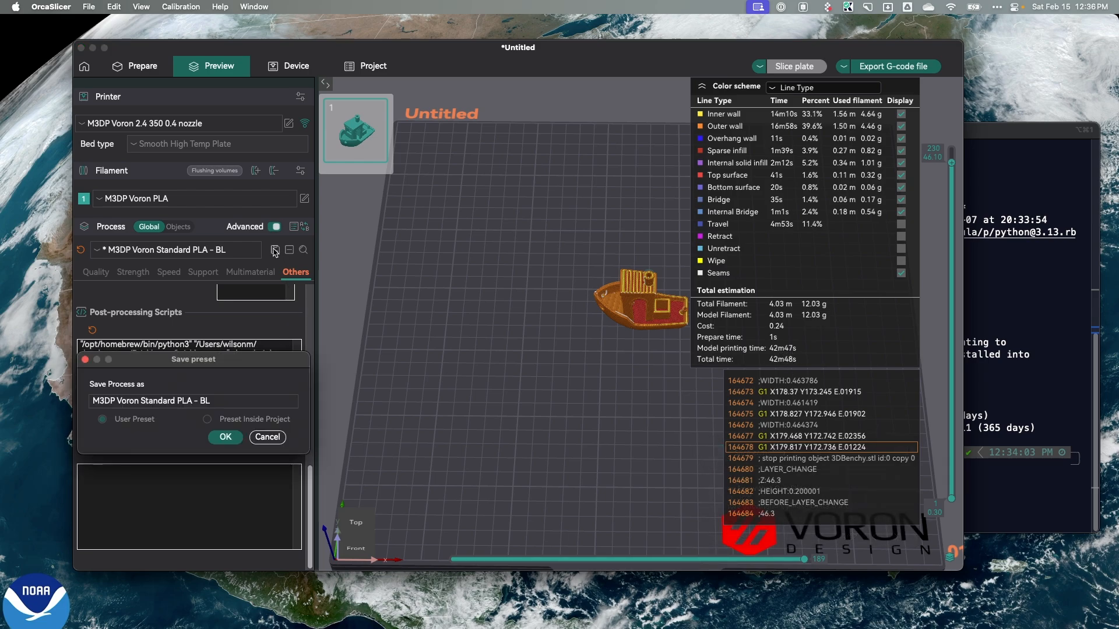
pyautogui.click(233, 441)
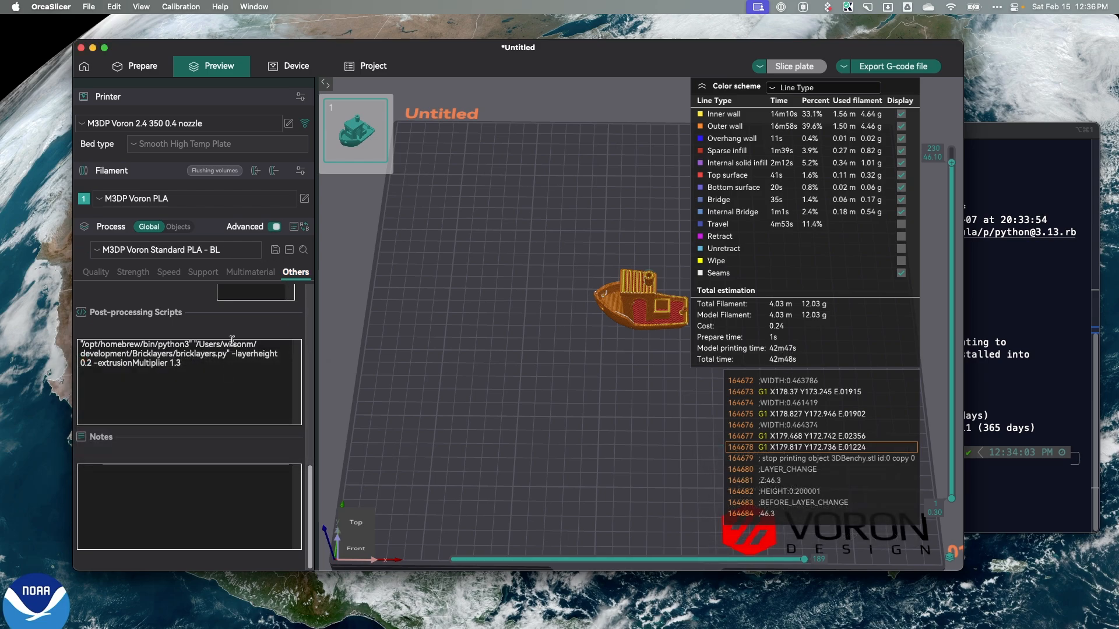
# Select the M3DP Voron Standard PLA (.2) process preset and slice the plate with it
pyautogui.click(240, 250)
pyautogui.click(209, 305)
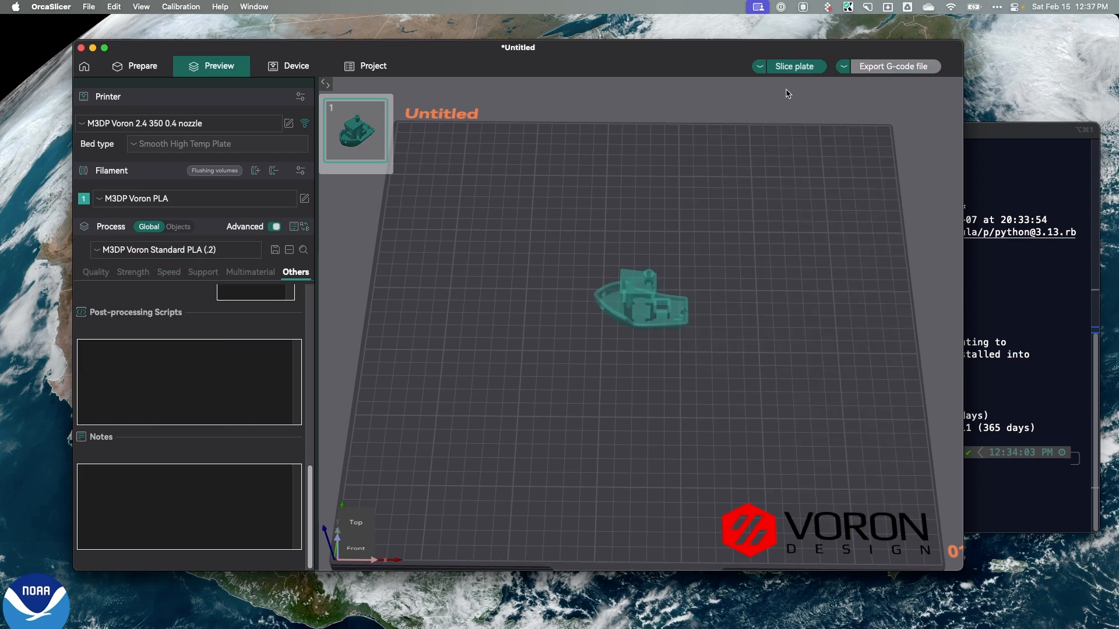
pyautogui.click(794, 65)
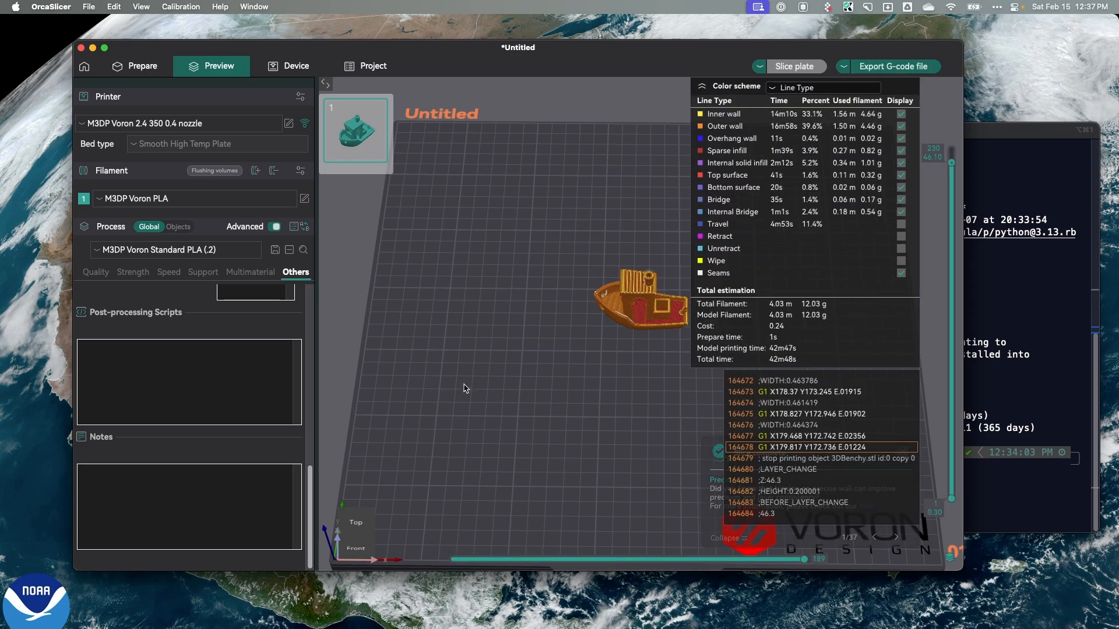
# Return to the M3DP Voron Standard PLA - BL process preset and slice the plate again
pyautogui.click(244, 252)
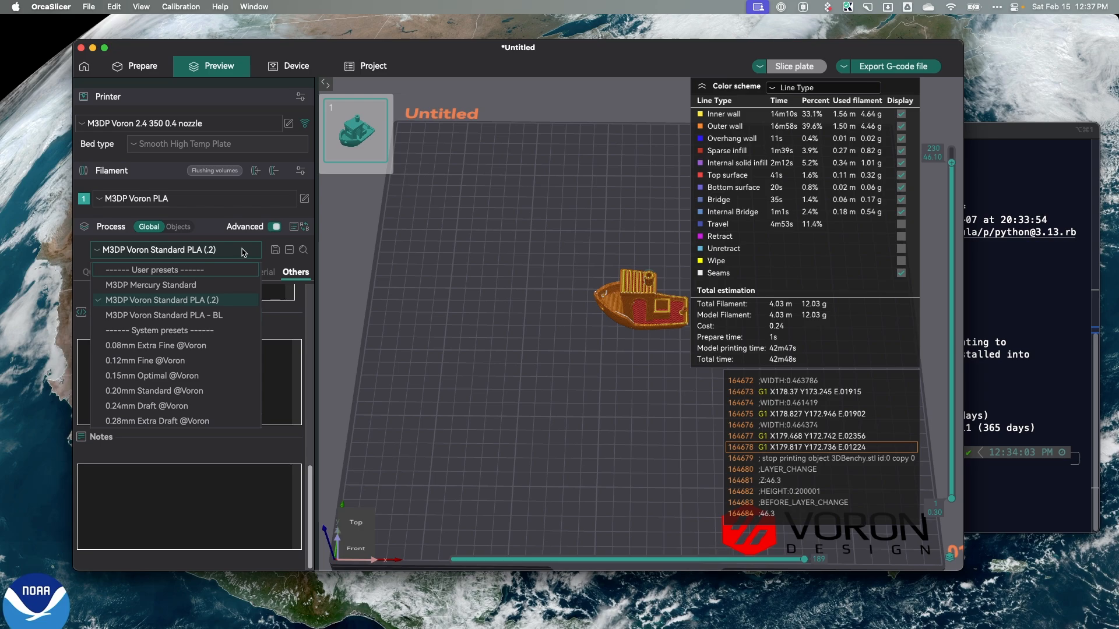
pyautogui.click(204, 315)
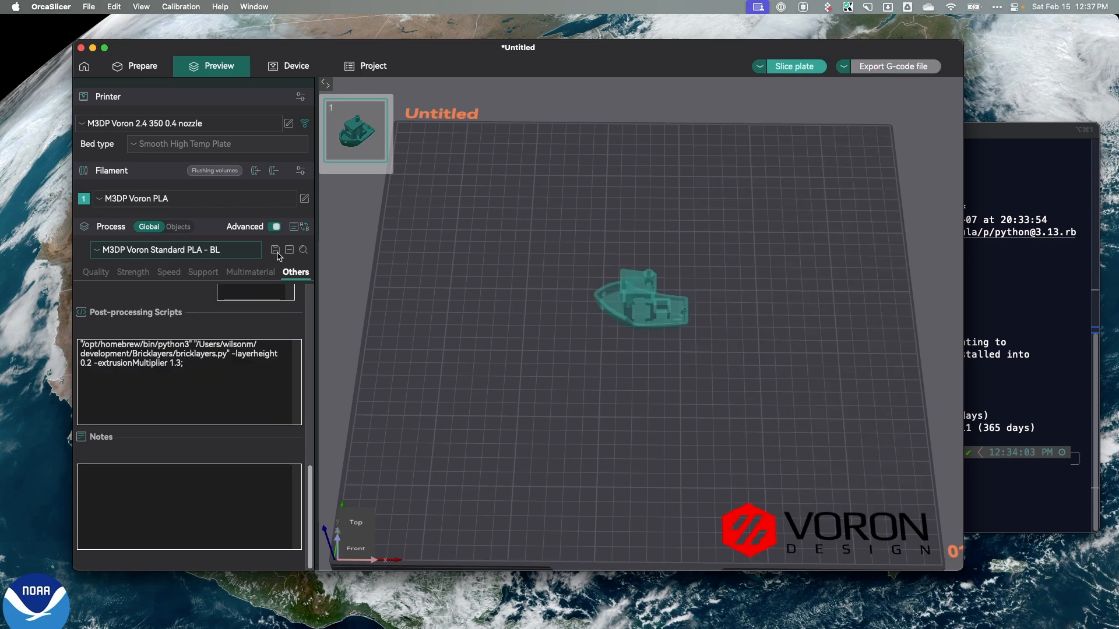
pyautogui.click(805, 66)
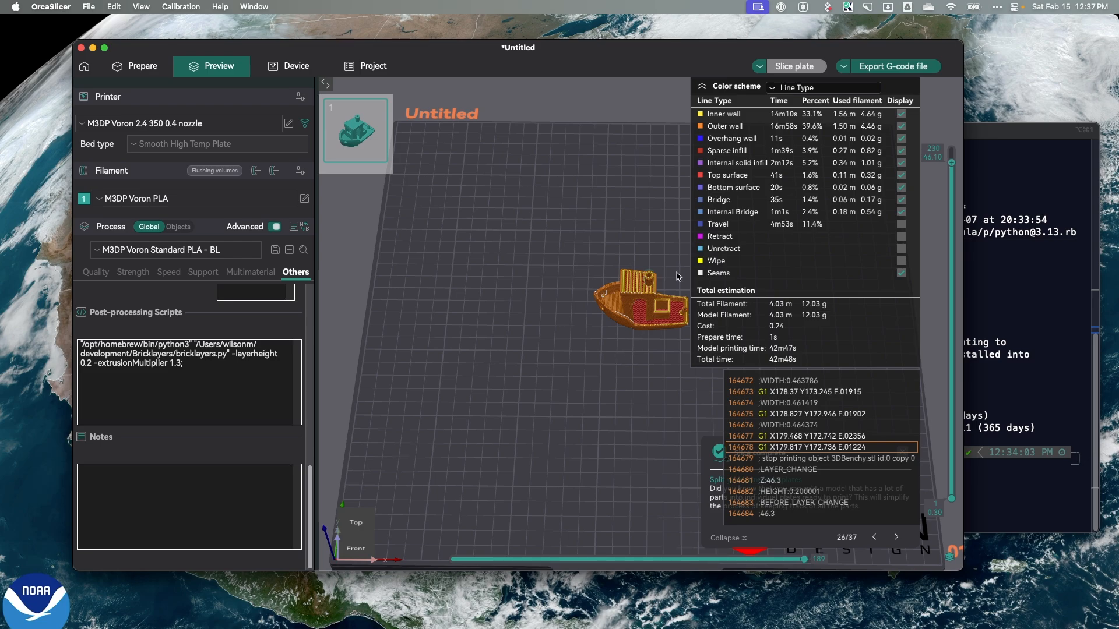
# Try to export the G-code as 3DBenchy_PLA_42m48s in the pyramid folder, replacing the existing file, and dismiss the resulting dialog
pyautogui.click(911, 67)
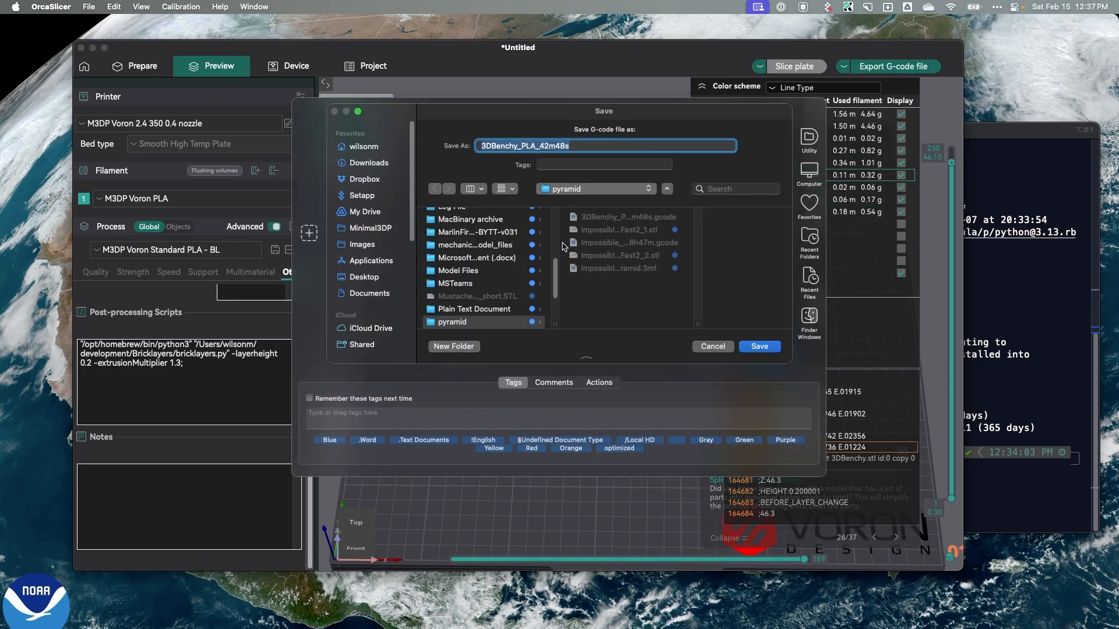
pyautogui.click(757, 346)
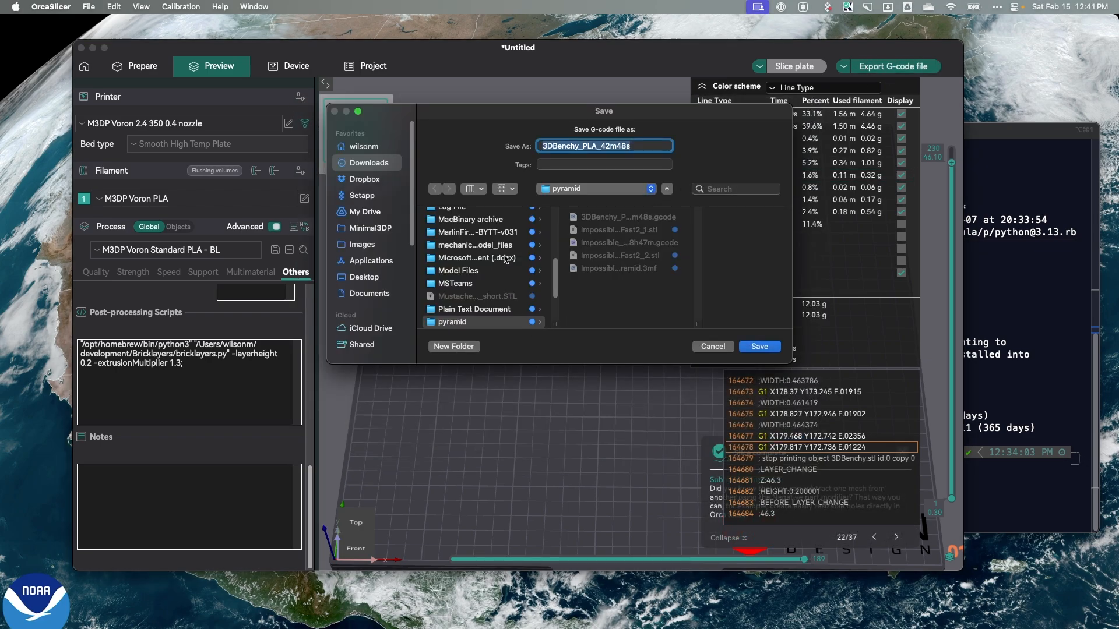
pyautogui.click(755, 347)
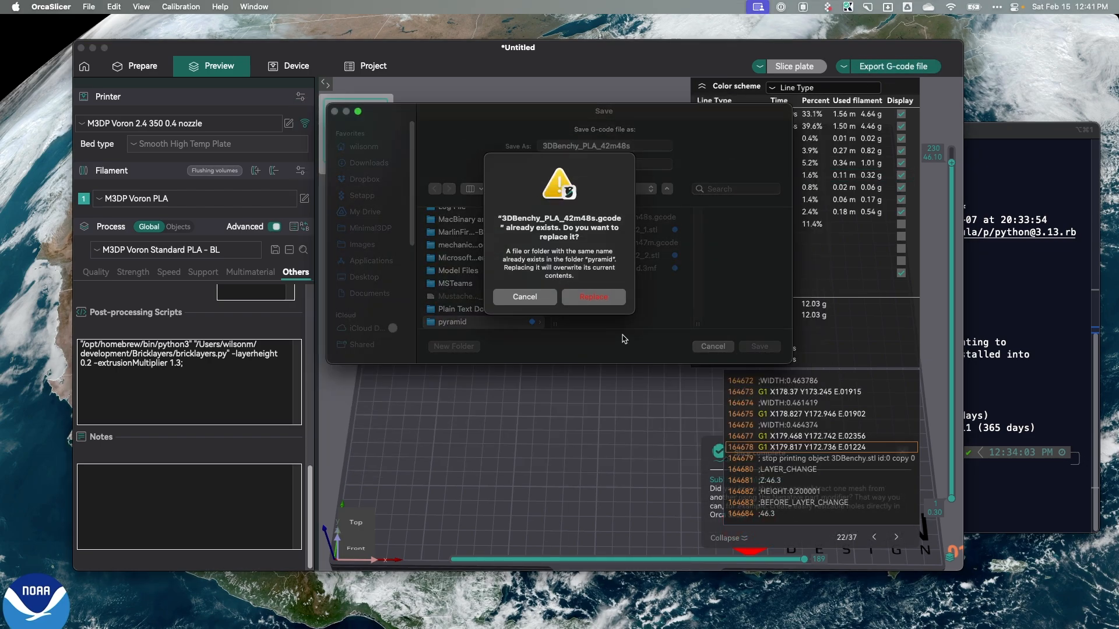
pyautogui.click(583, 298)
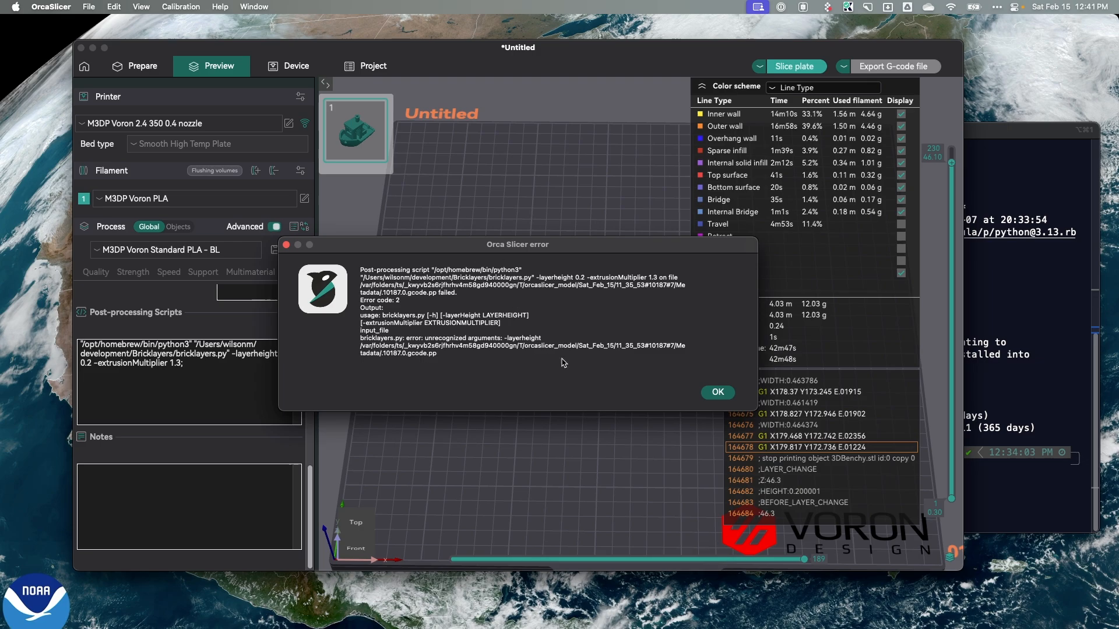
pyautogui.click(717, 393)
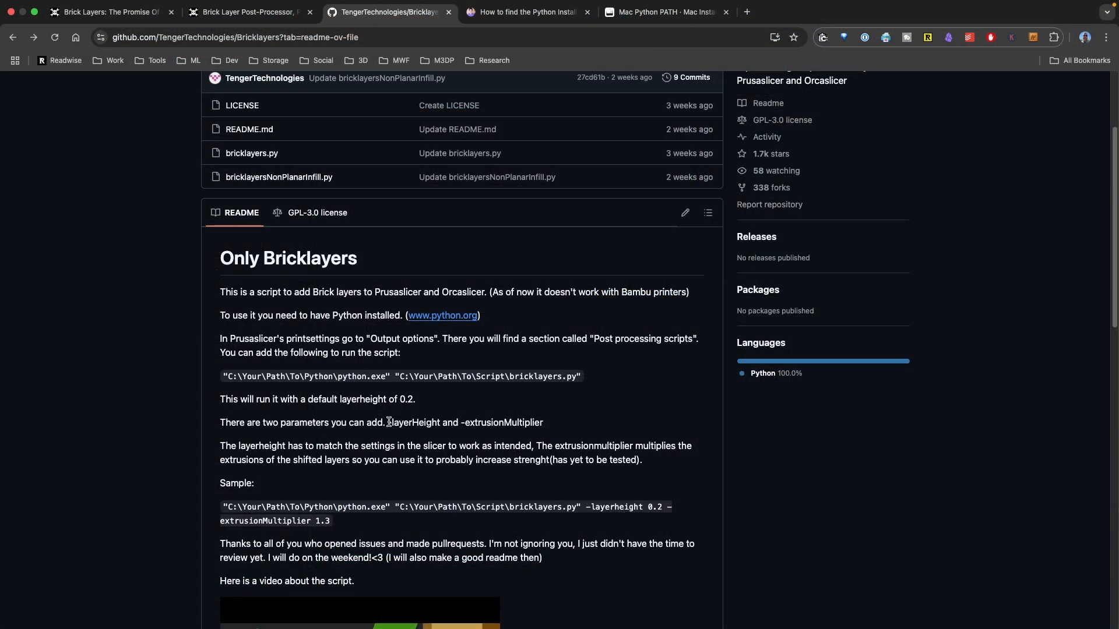
# Check the parameter's spelling in the README in Chrome and change -layerheight to -layerHeight in OrcaSlicer's post-processing script entry
pyautogui.moveTo(388, 422); pyautogui.dragTo(441, 425)
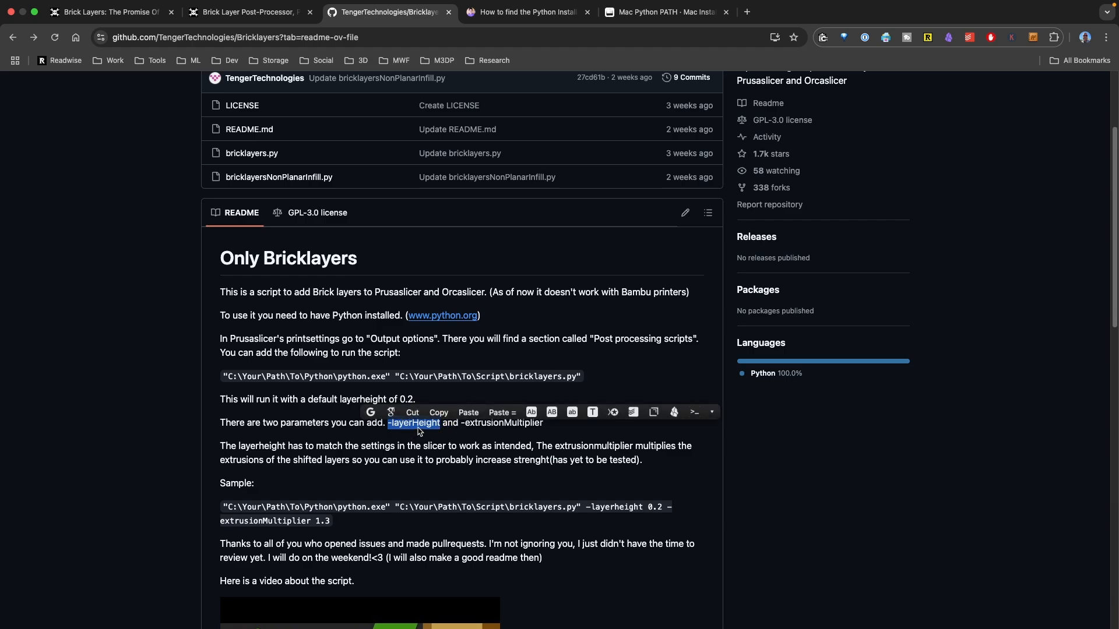
pyautogui.click(419, 431)
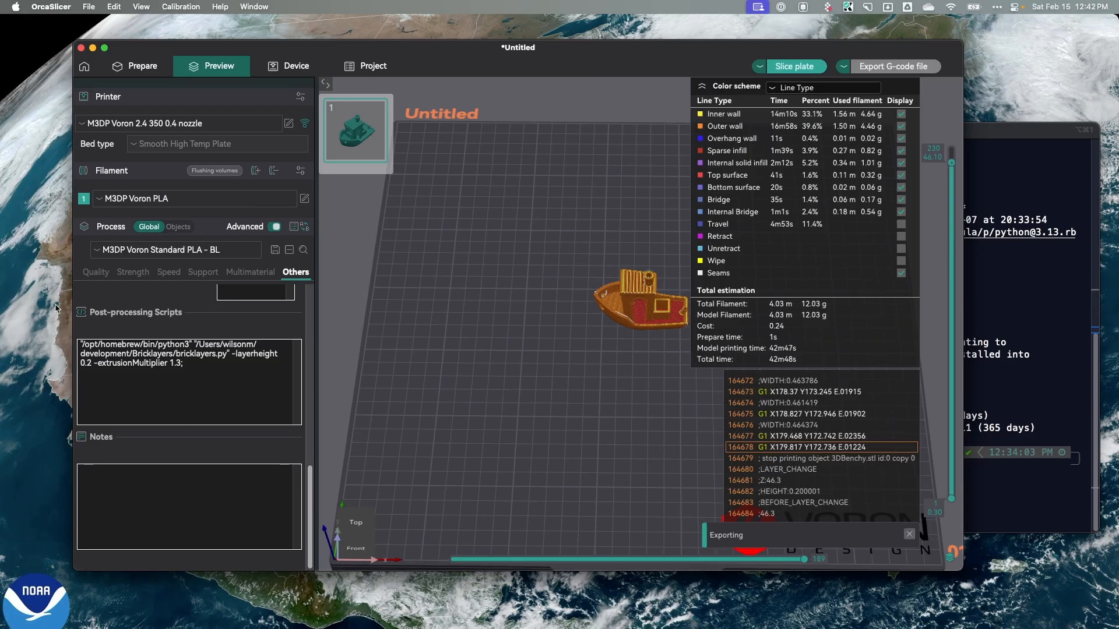
pyautogui.click(258, 353)
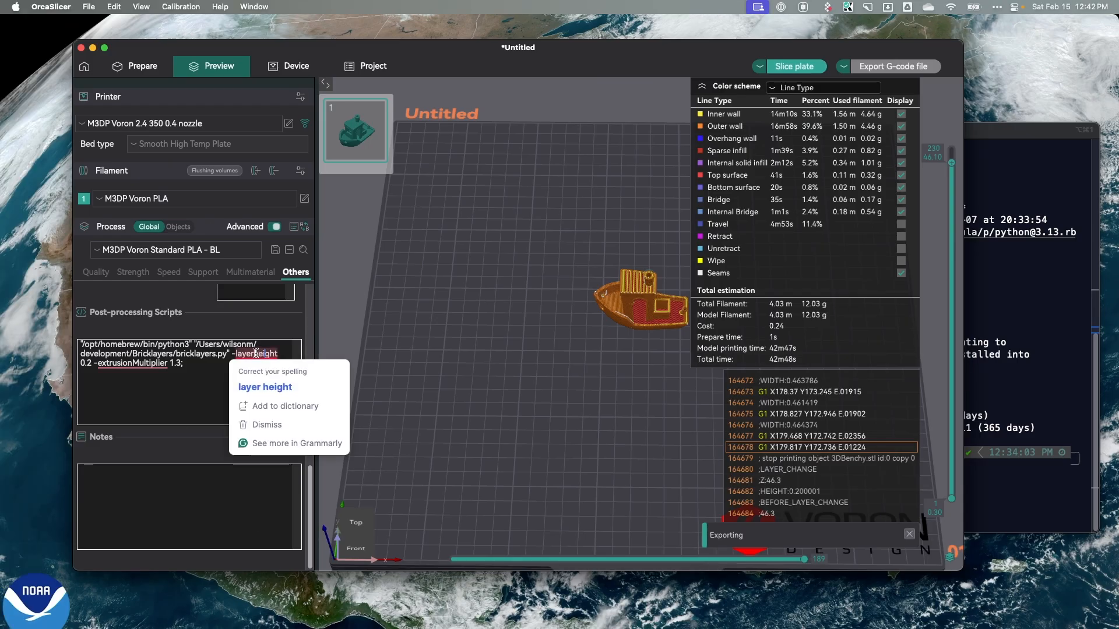
pyautogui.press('BackSpace')
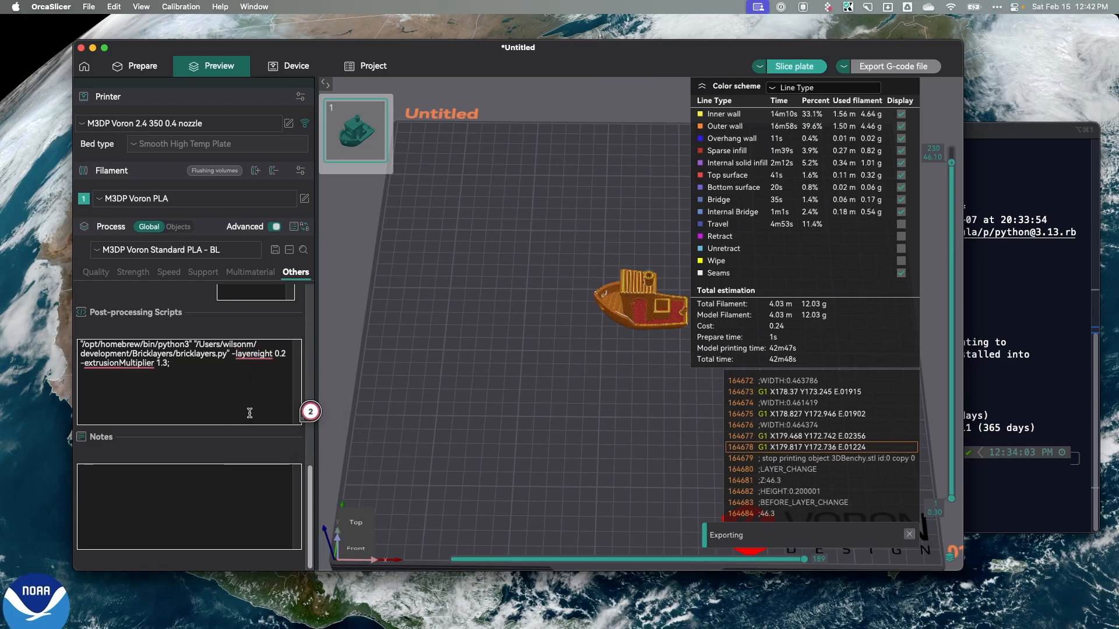
pyautogui.write('H')
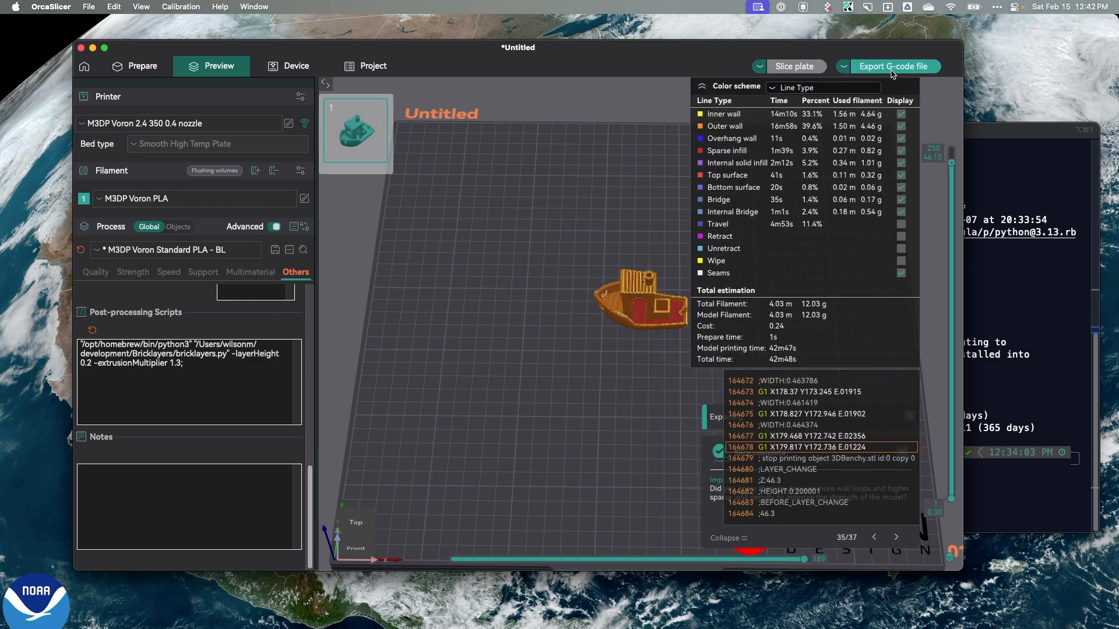
# Export the G-code with the corrected script as 3DBenchy_PLA_42m48s in the pyramid folder, replacing the existing file
pyautogui.click(895, 67)
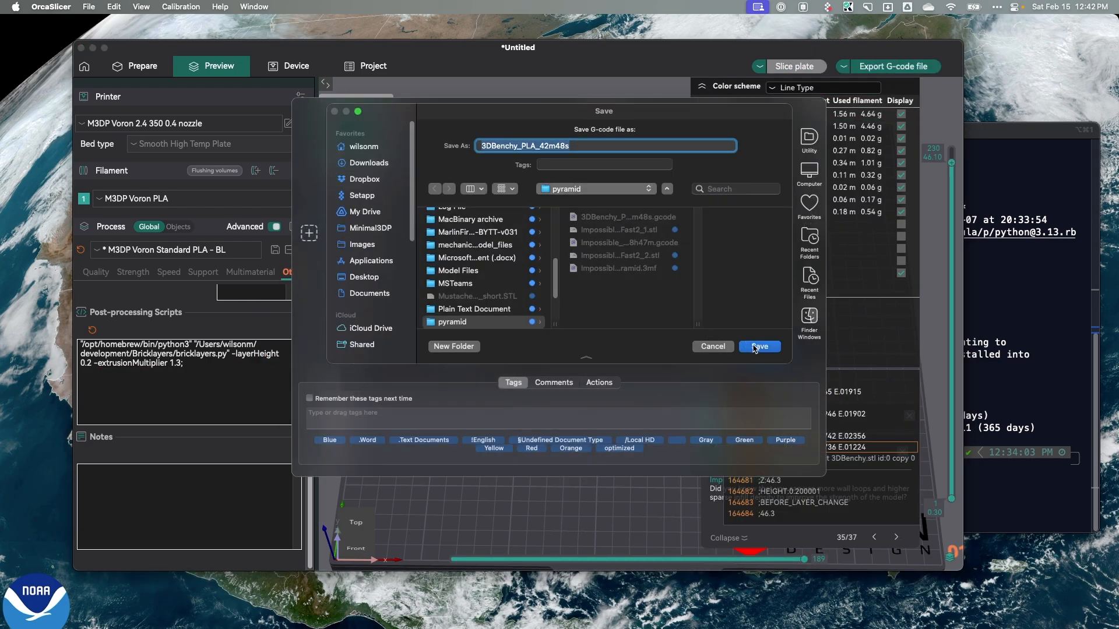
pyautogui.press('Return')
pyautogui.click(598, 293)
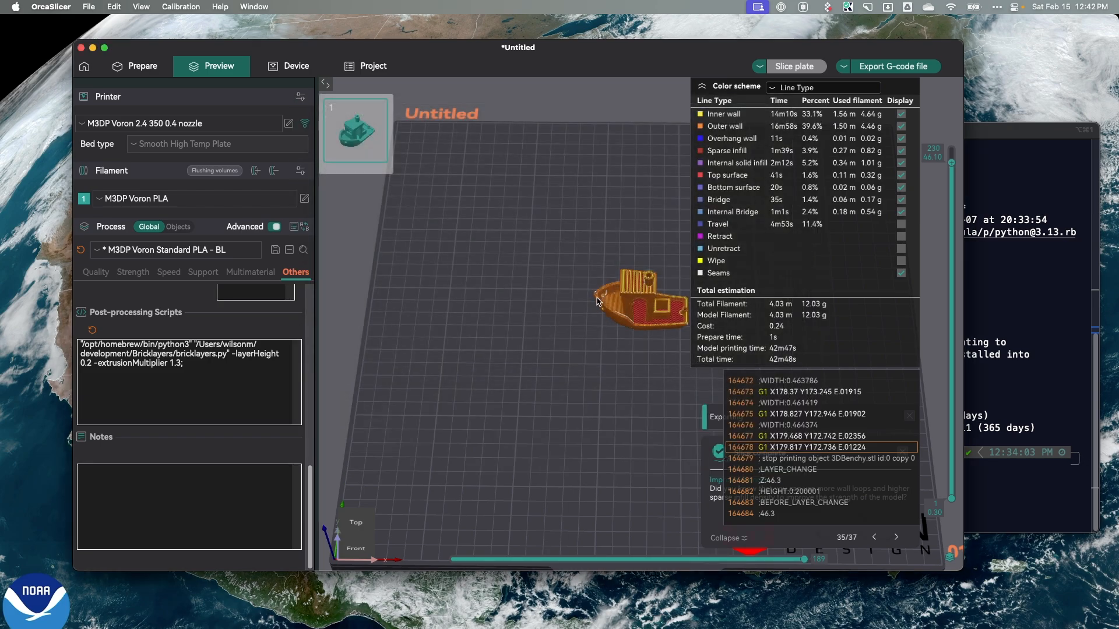